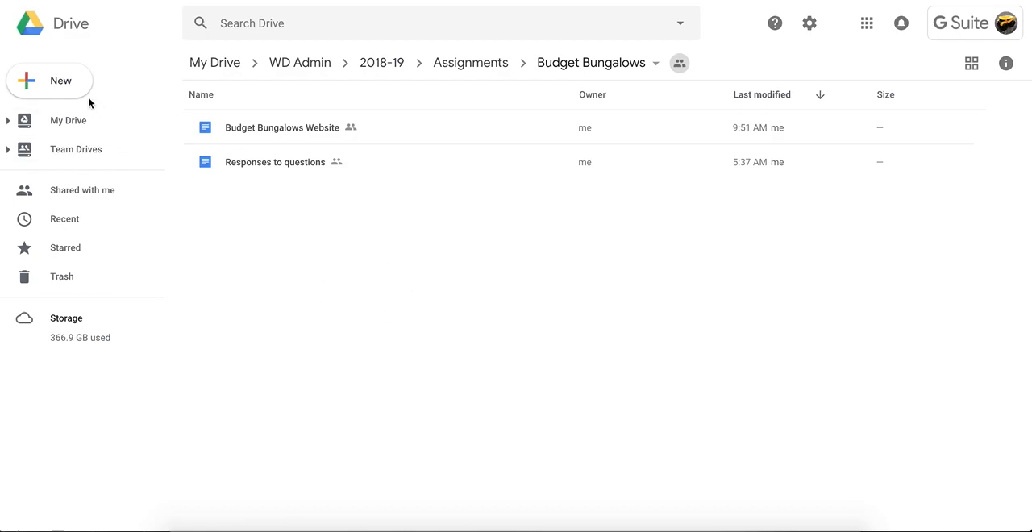
Create a new Google Drawings file in the shared Budget Bungalows folder, keeping the folder's sharing permissions
click(60, 81)
mouse_move(94, 241)
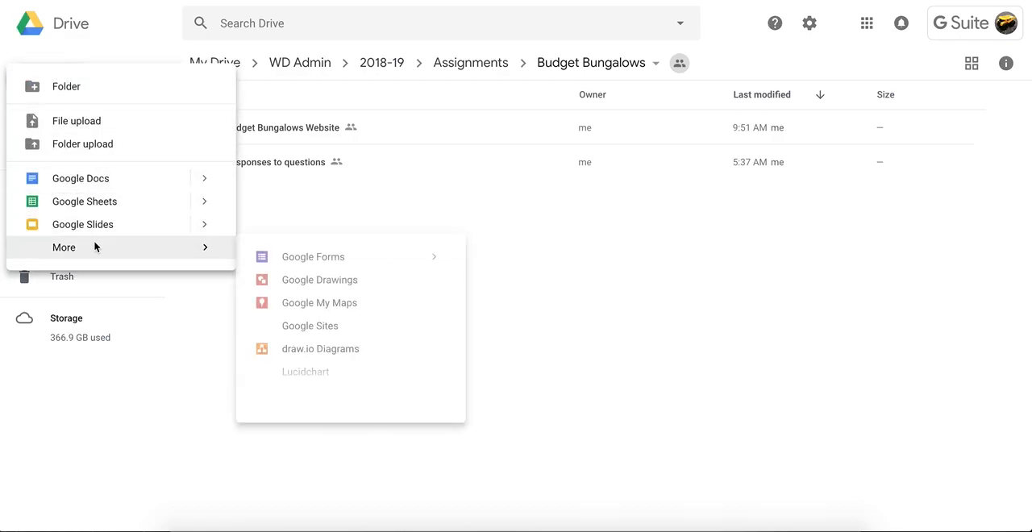
click(320, 284)
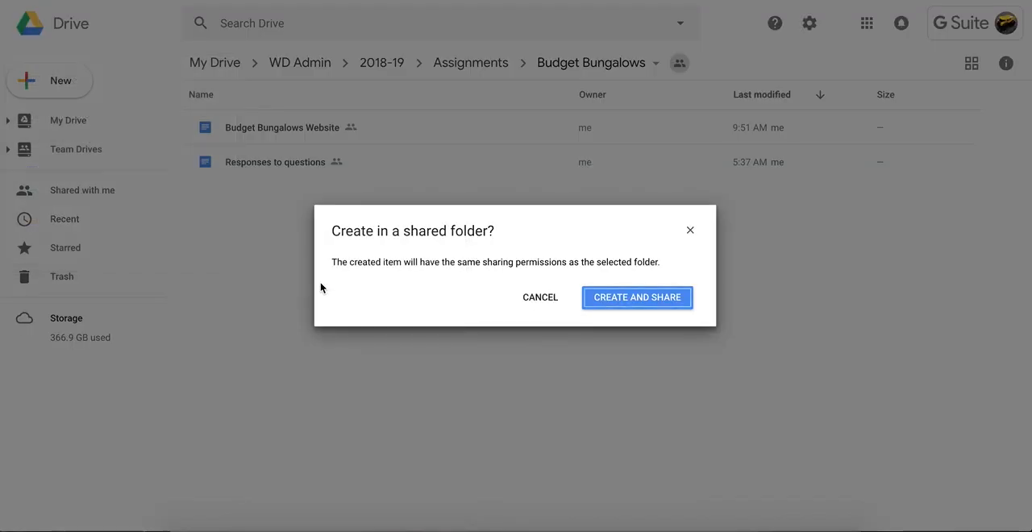
click(633, 300)
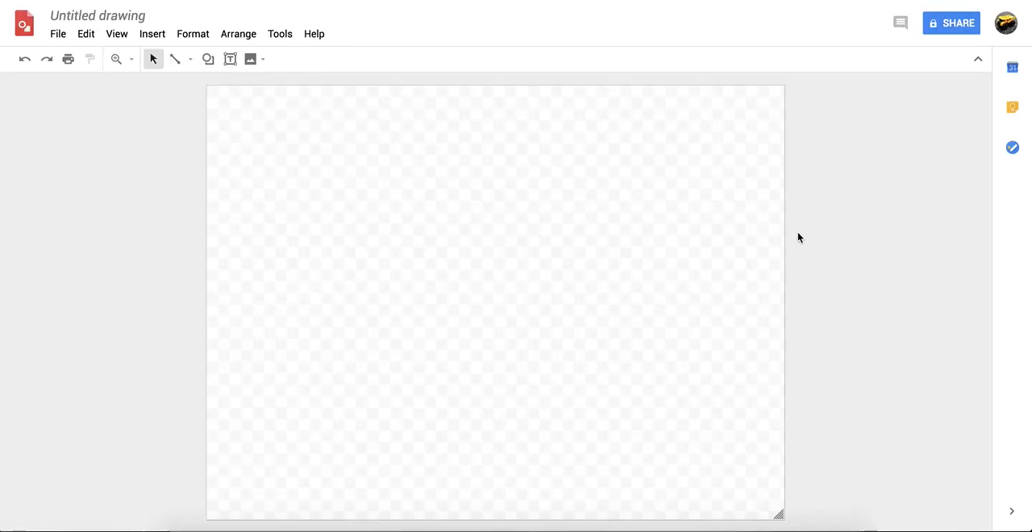
Try to rename the untitled drawing as "Budget Bungalows Homepage"
click(117, 20)
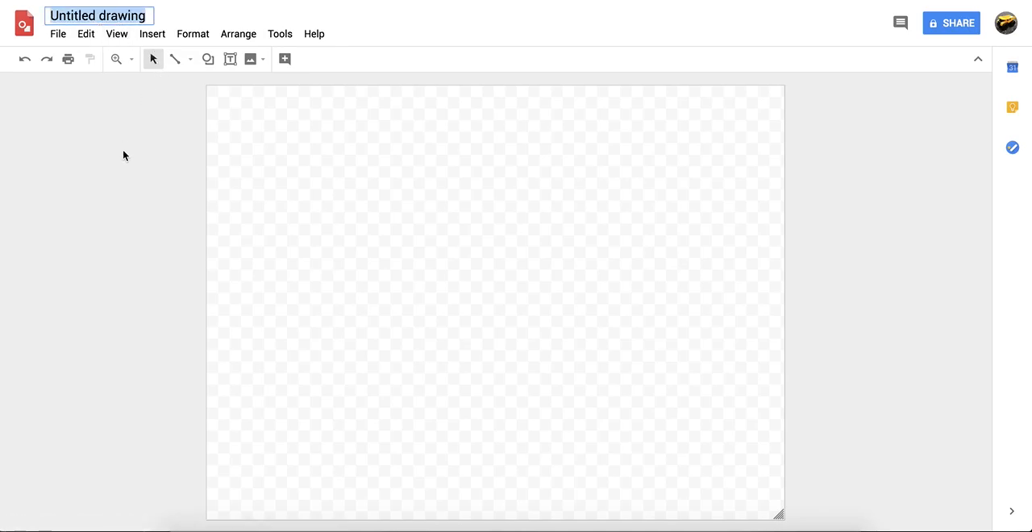
text(Budget Bungalows Homepage)
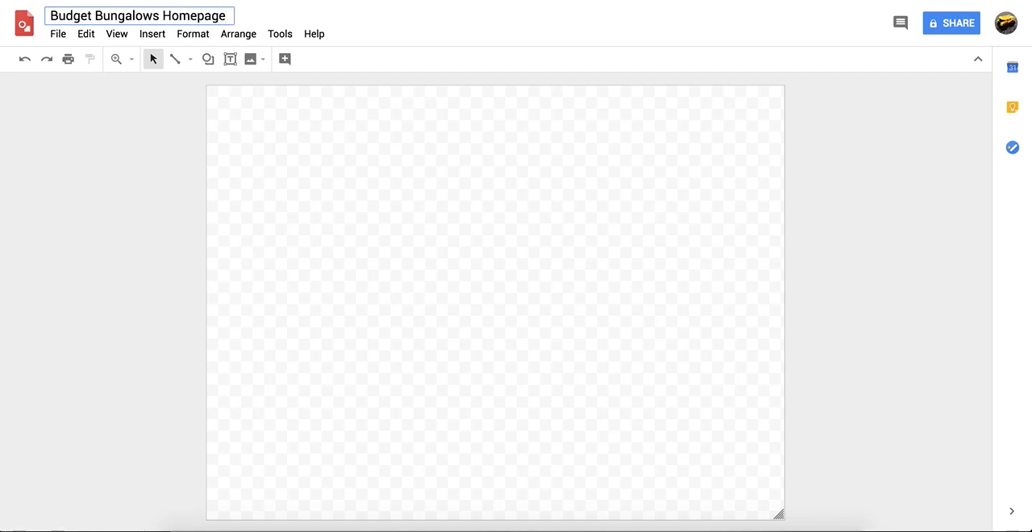
click(389, 165)
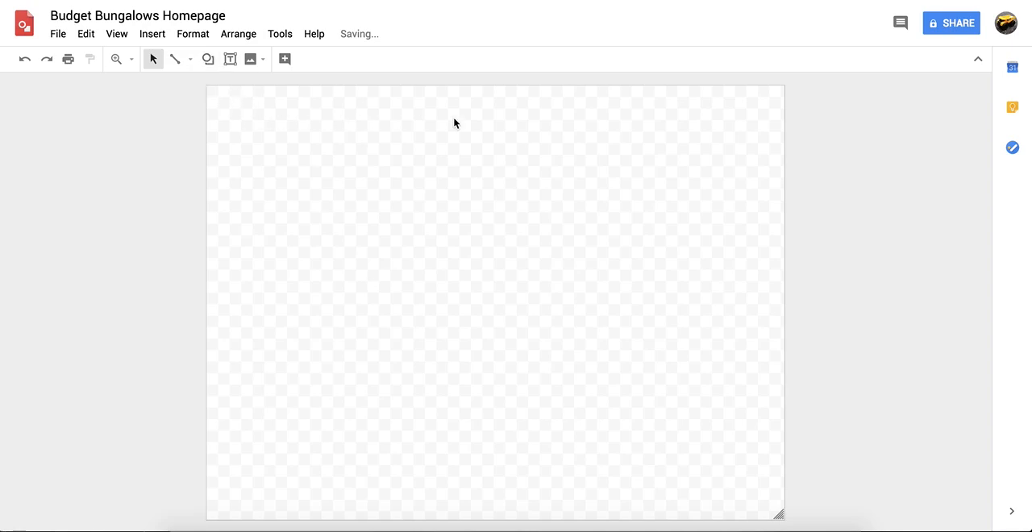
Draw a thin header rectangle spanning the full page width along the upper edge of the canvas
click(207, 59)
mouse_move(212, 84)
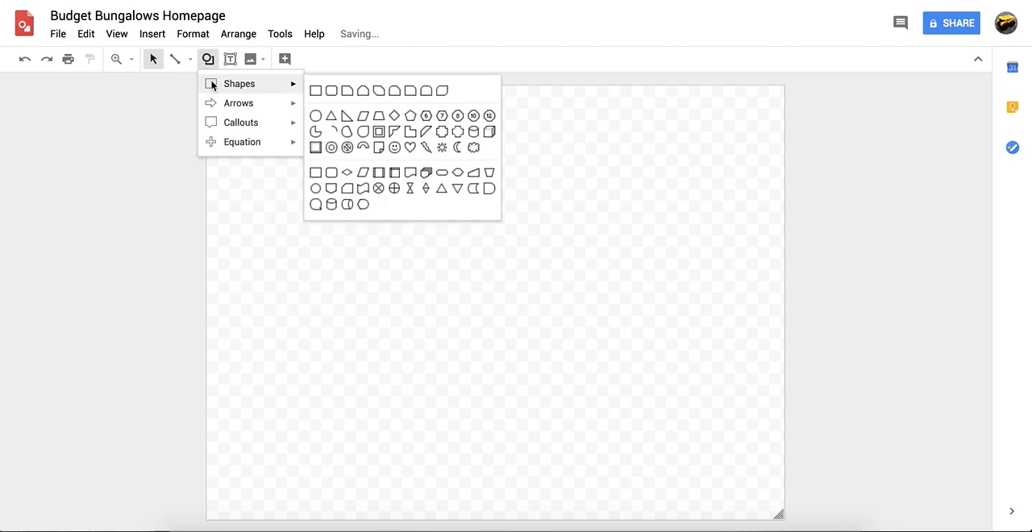
click(315, 91)
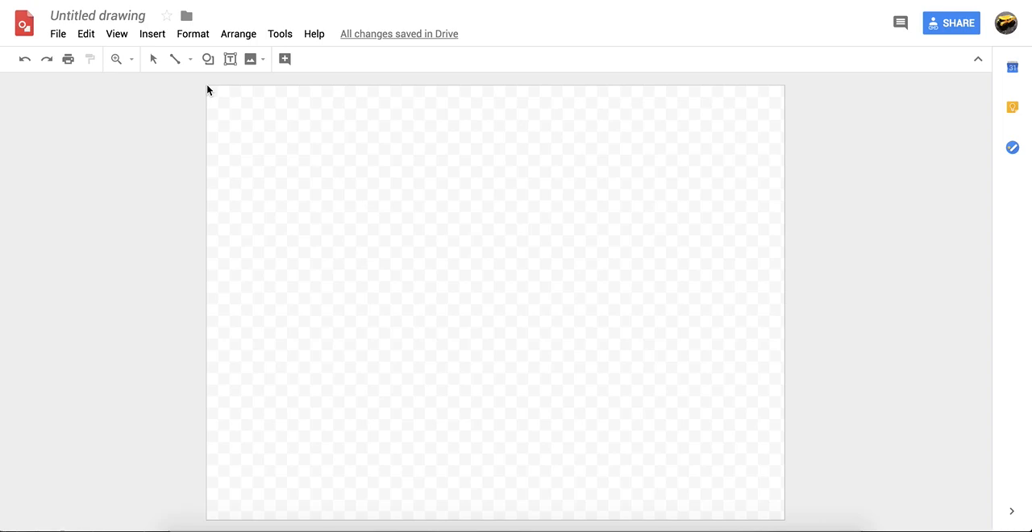
mouse_move(207, 87)
mouse_down()
mouse_move(656, 138)
mouse_move(785, 134)
mouse_up()
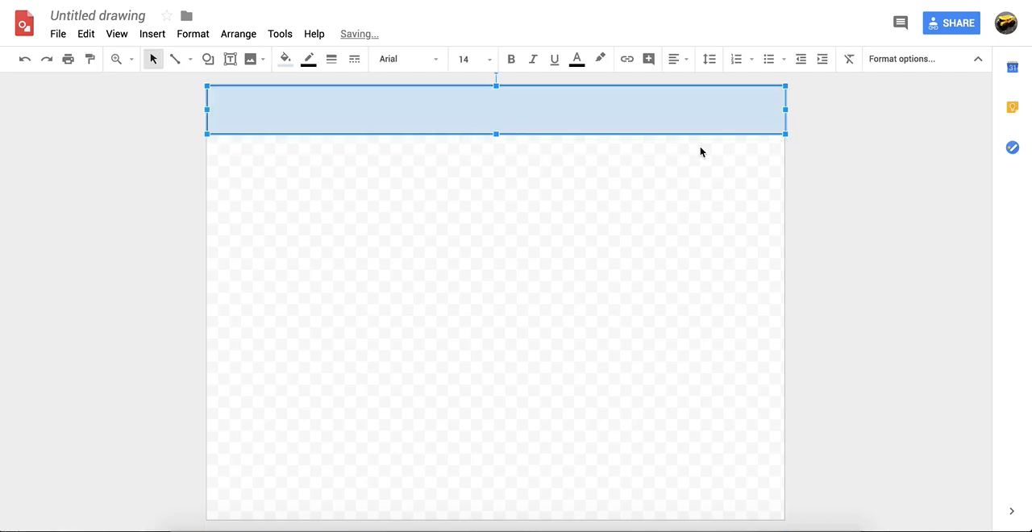
Rename the drawing file as "Budget Bungalows Homepage"
click(69, 17)
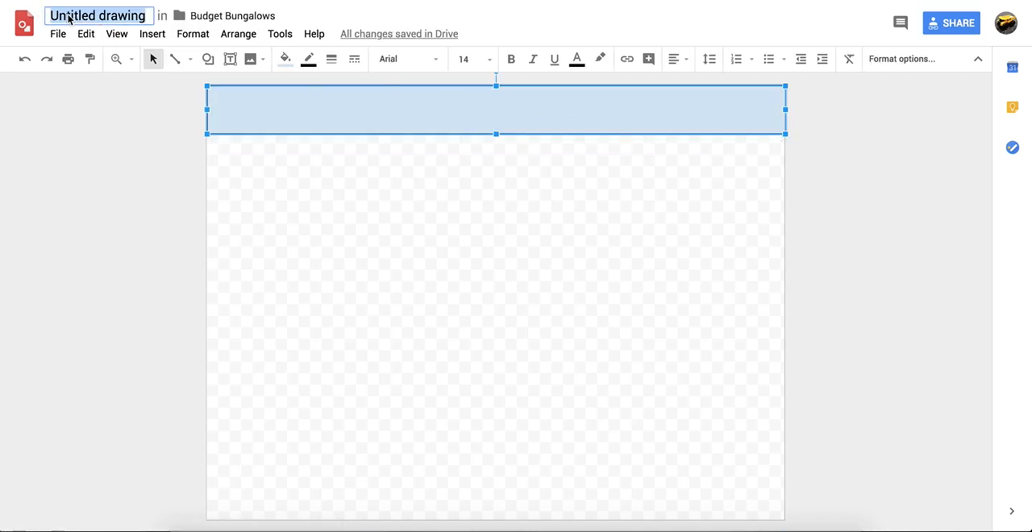
text(Buddget)
key(BackSpace)
key(BackSpace)
key(BackSpace)
key(BackSpace)
text(get Bungalows Homepage)
key(Return)
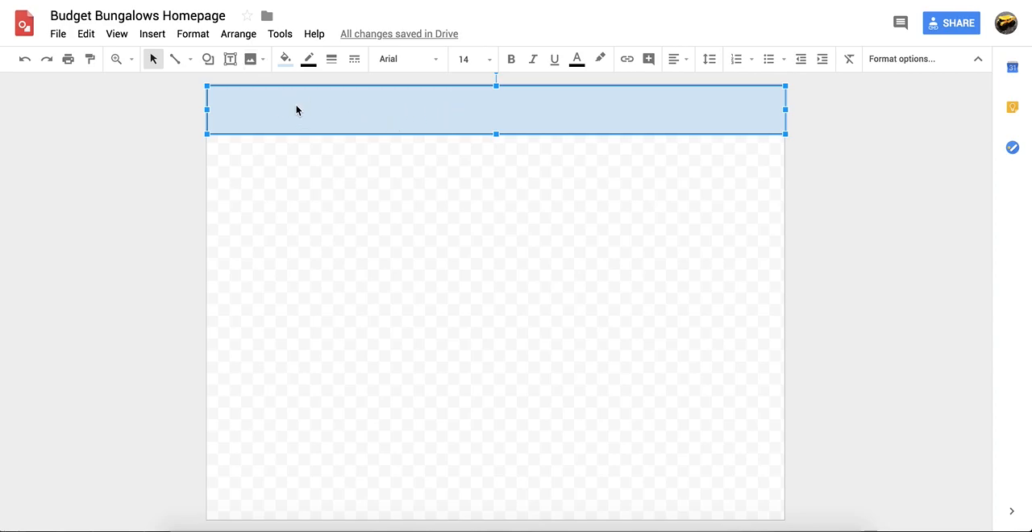
Add a text box reading "Budget Bungalow Logo" in the left half of the header rectangle
click(230, 59)
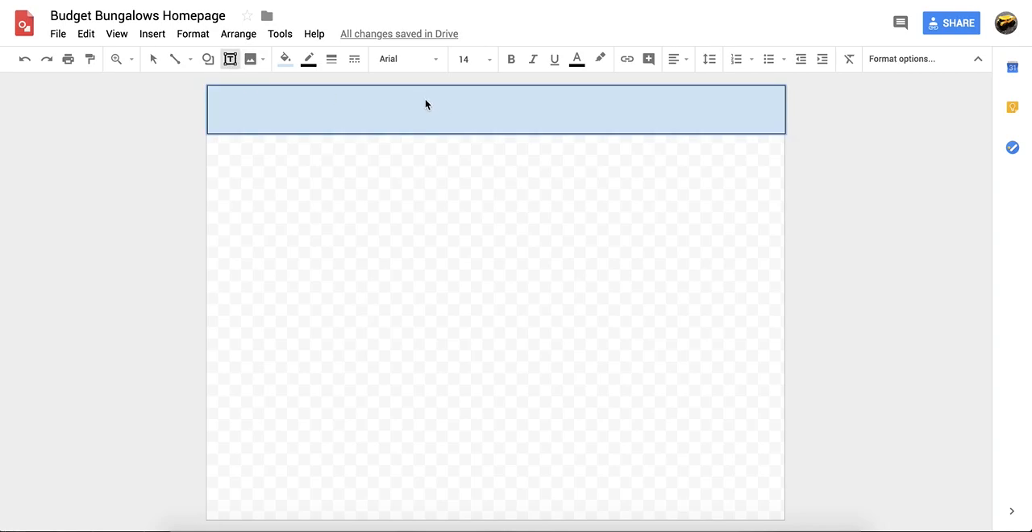
drag(226, 104, 439, 120)
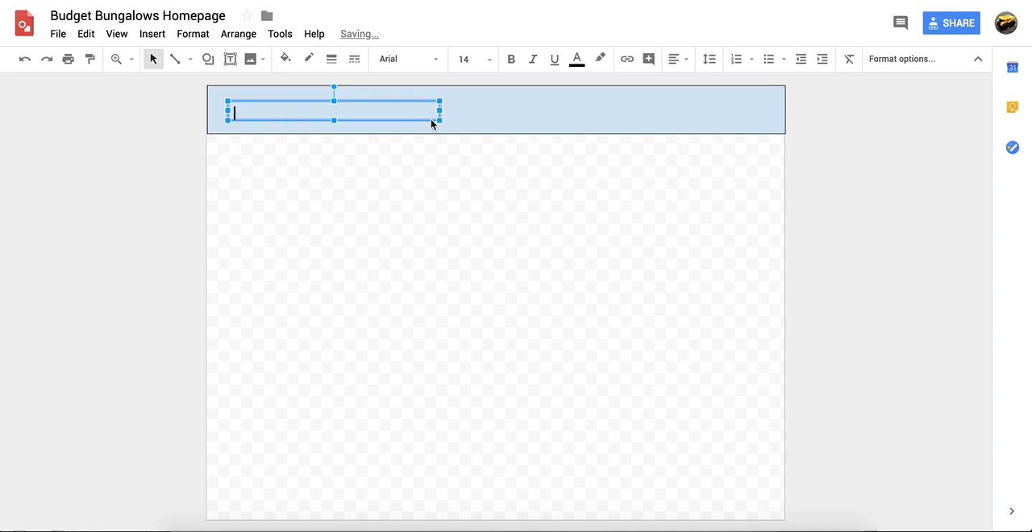
text(Budget Bungal)
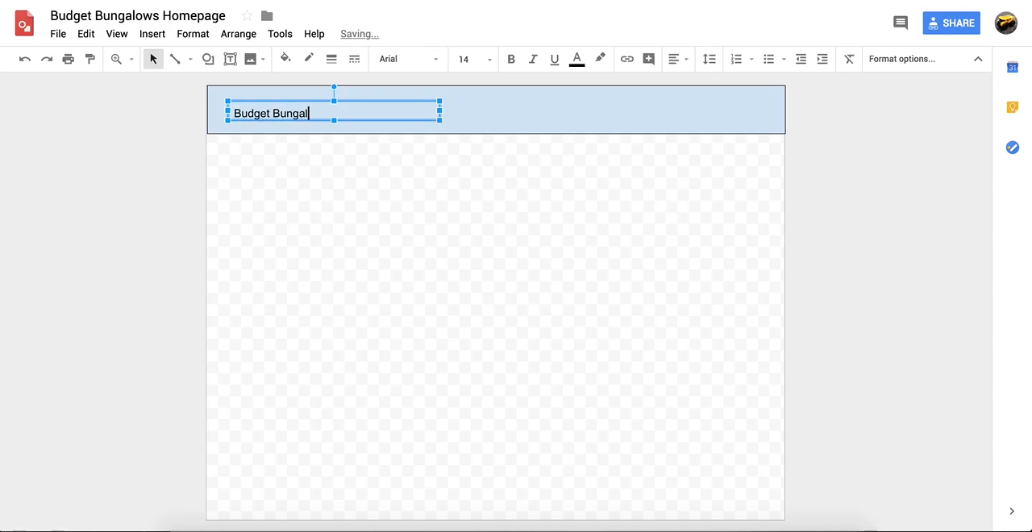
text(ow Logo)
click(130, 145)
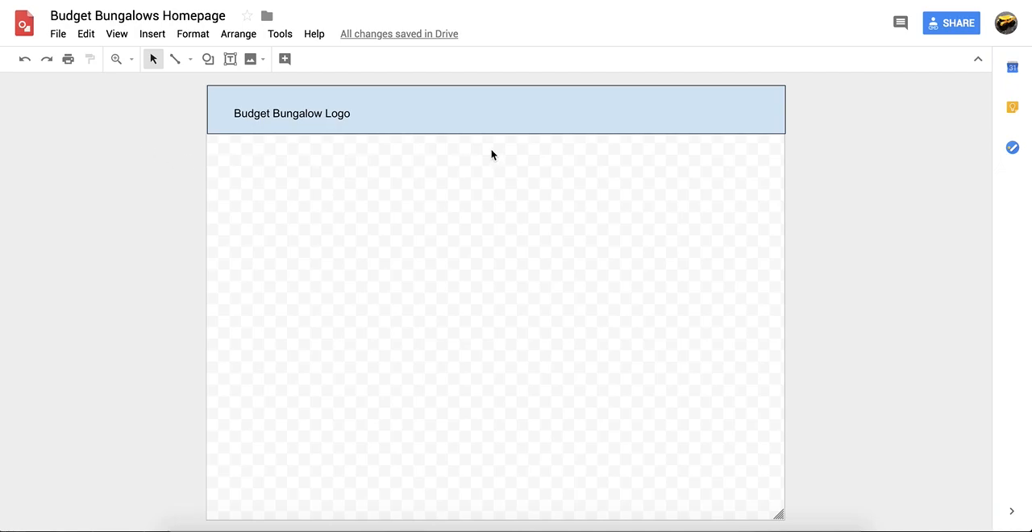
Add a text box in the right half of the header with the spaced navigation labels Home, About, Bungalows and Contact
click(229, 59)
drag(498, 103, 767, 126)
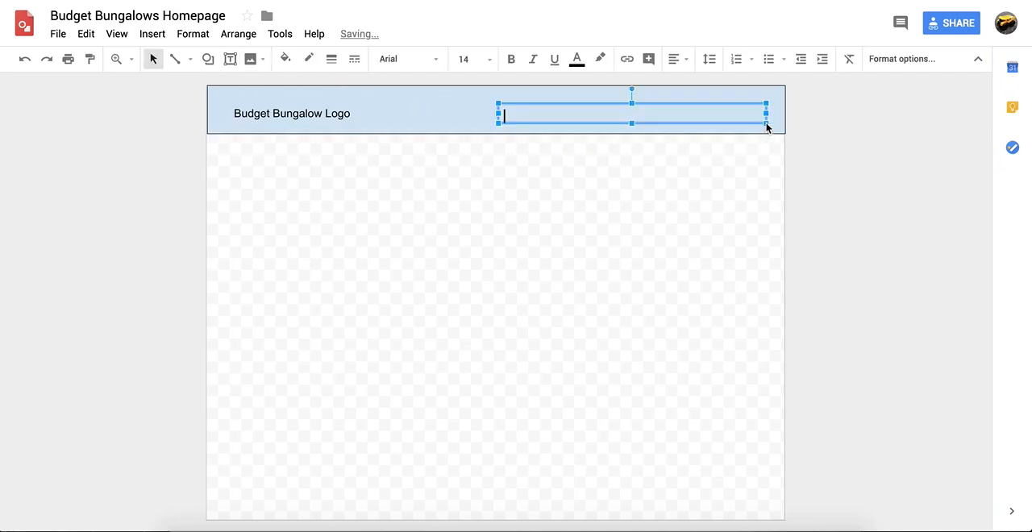
text(Home     About     Bungalows)
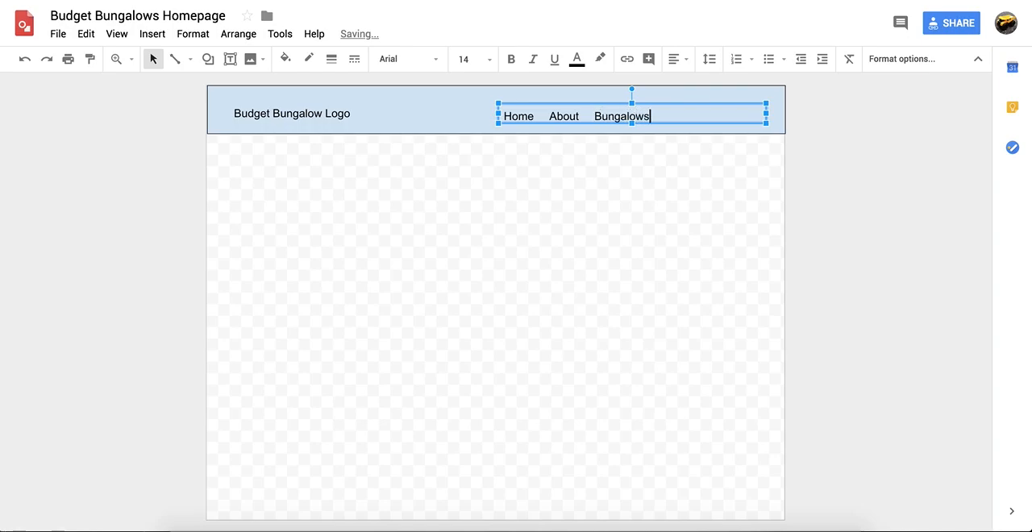
text(     Contact)
click(396, 137)
Set the font size of the "Budget Bungalow Logo" text to 24
click(303, 114)
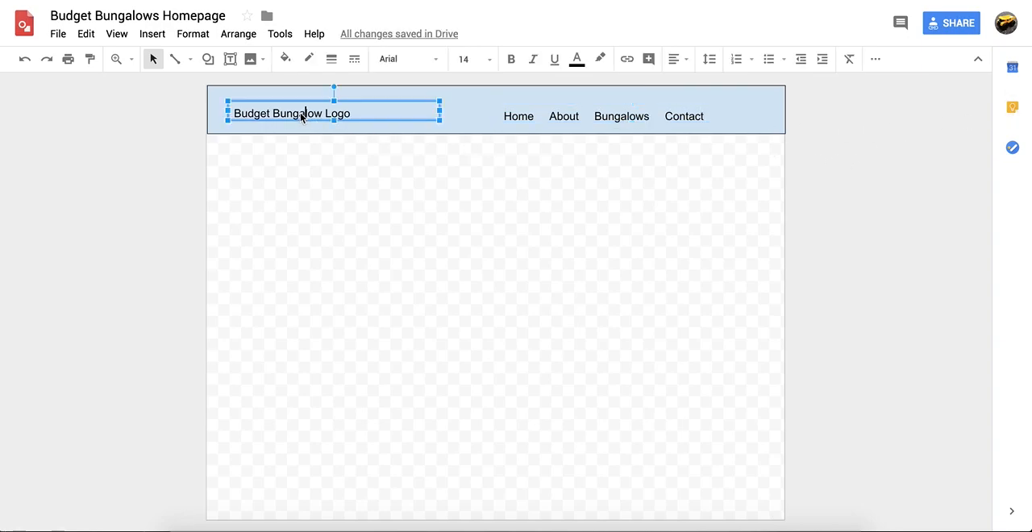
drag(355, 116, 202, 114)
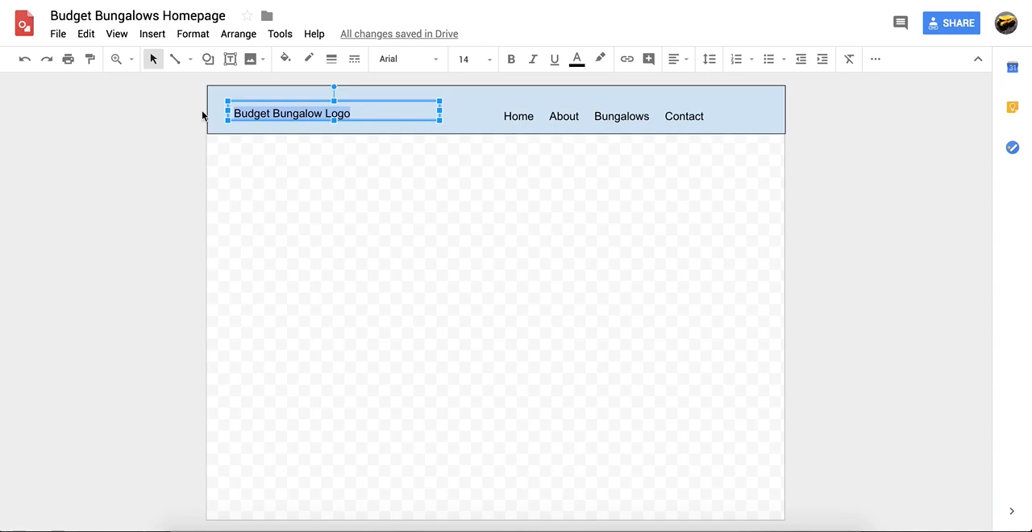
click(489, 59)
click(471, 258)
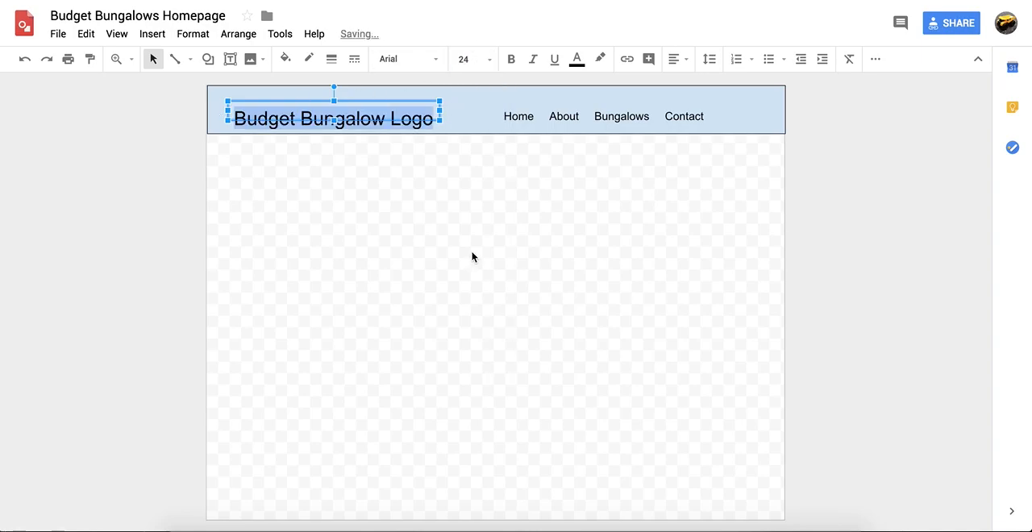
click(818, 129)
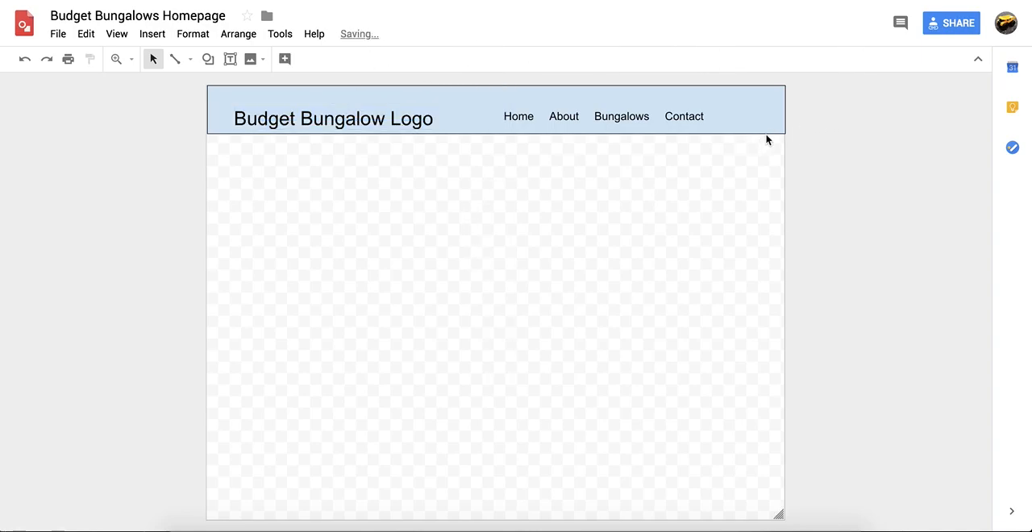
Align the logo text box and the navigation text box to each other by their vertical middles
click(360, 121)
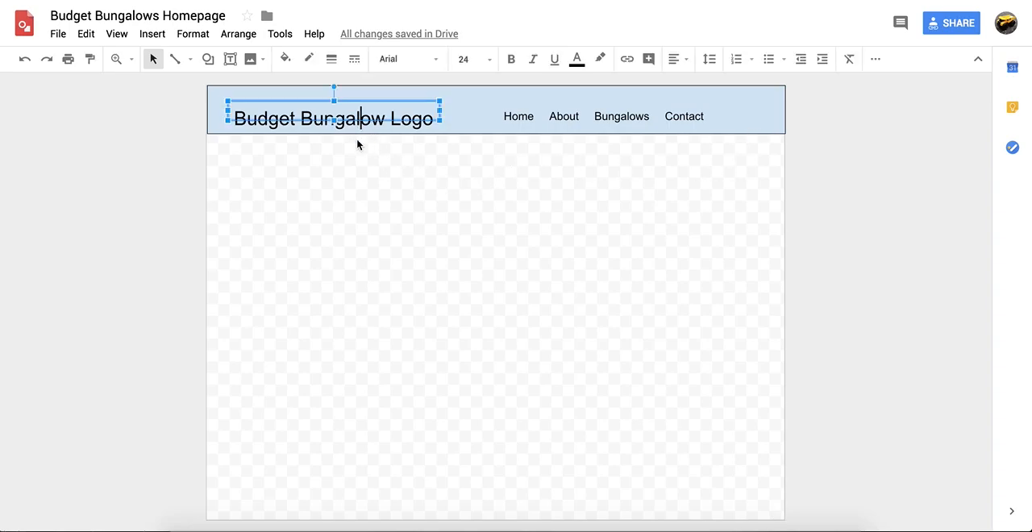
click(563, 119)
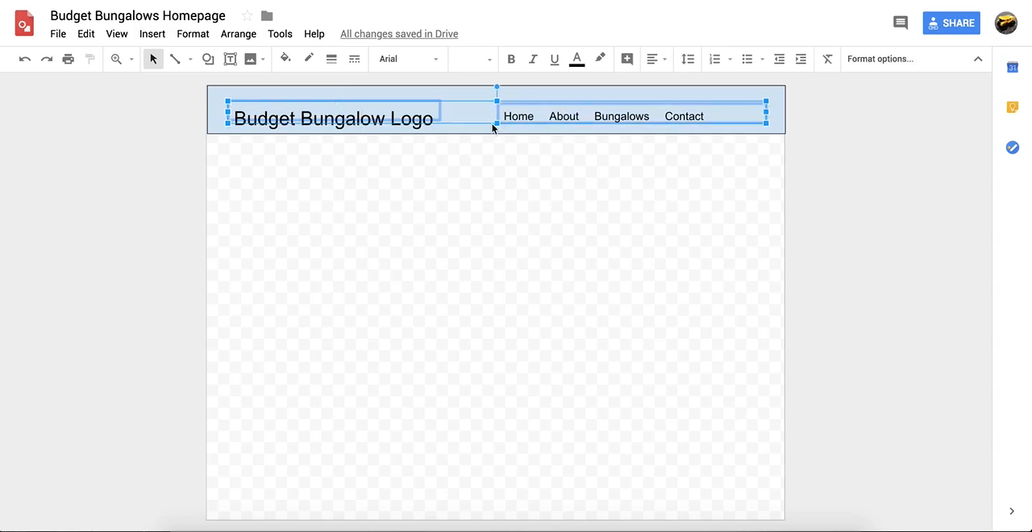
click(239, 35)
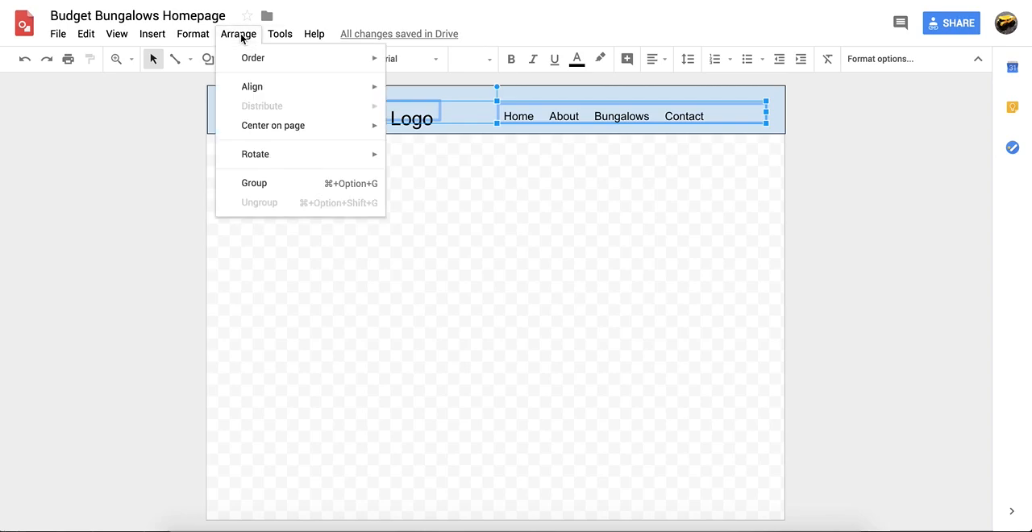
mouse_move(295, 100)
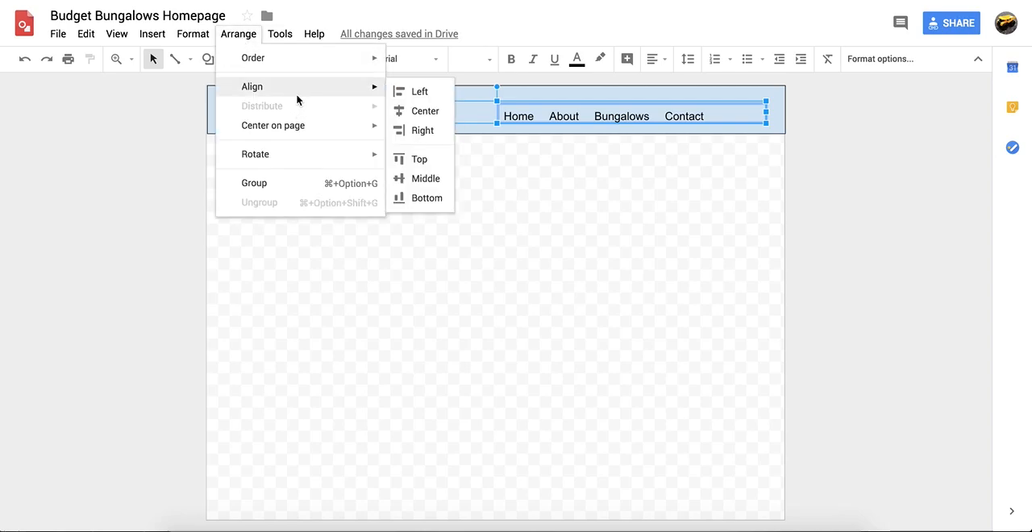
click(423, 177)
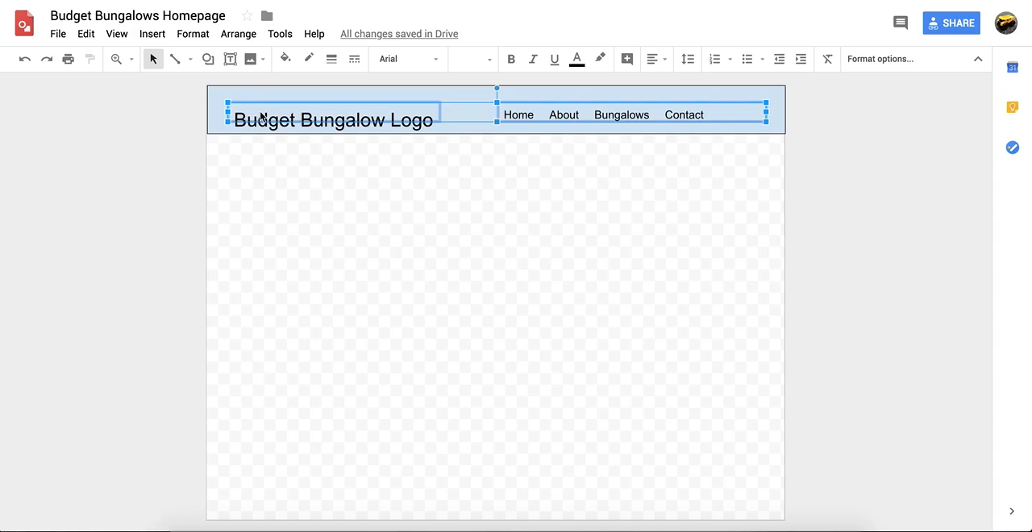
click(271, 161)
Nudge the logo text box upward so the text sits vertically centred within the header rectangle
click(270, 121)
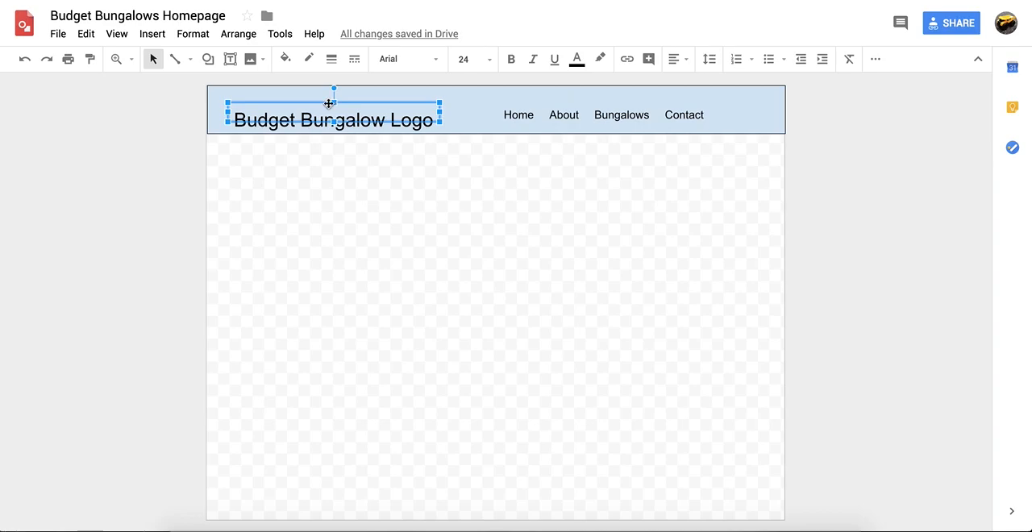
key(Up)
key(Up)
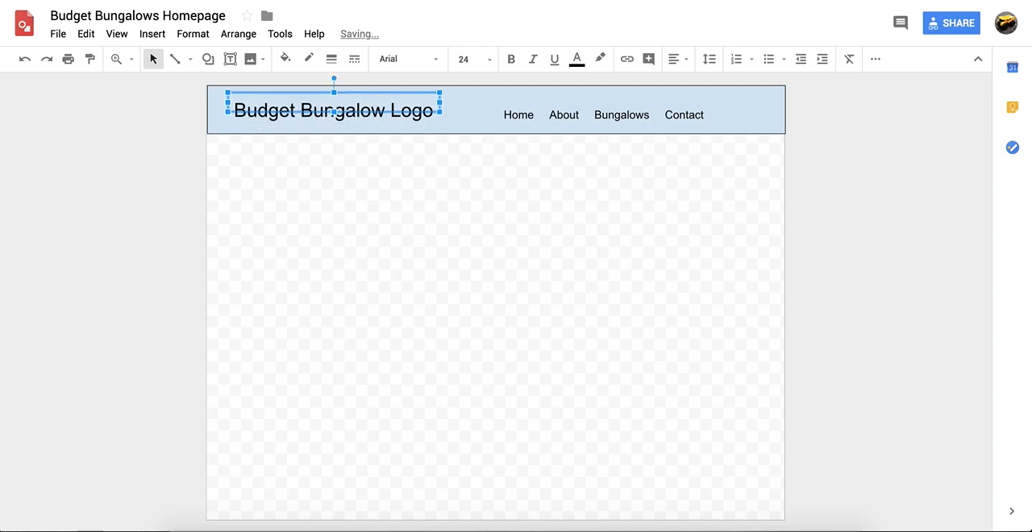
click(858, 165)
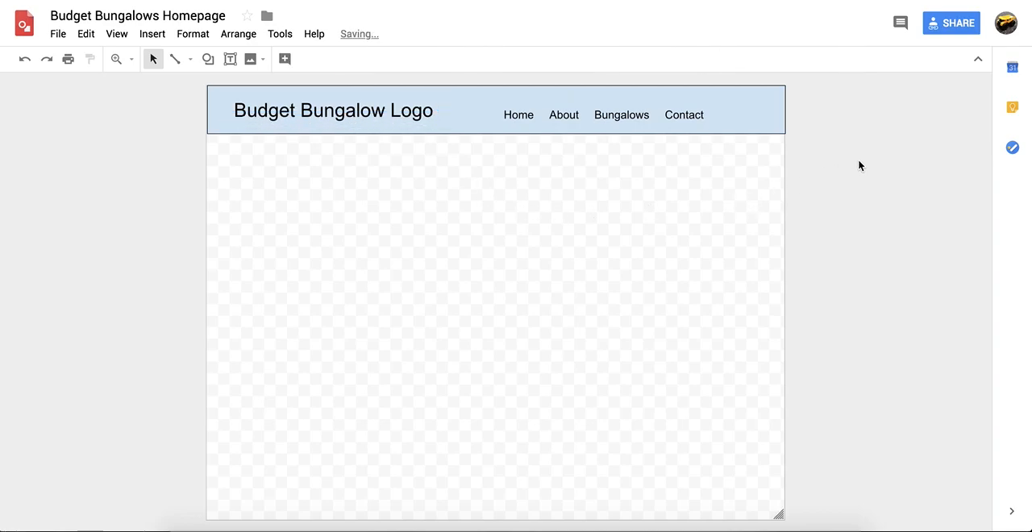
Draw a taller full-width banner rectangle directly beneath the header and fill it with light yellow
click(207, 58)
mouse_move(272, 86)
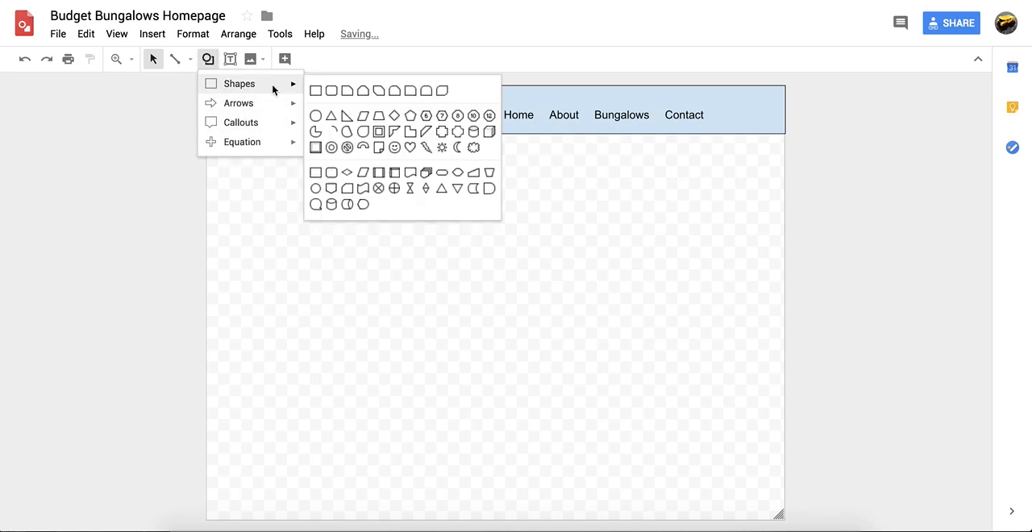
click(315, 92)
mouse_move(265, 162)
mouse_down()
mouse_move(731, 267)
mouse_move(781, 256)
mouse_up()
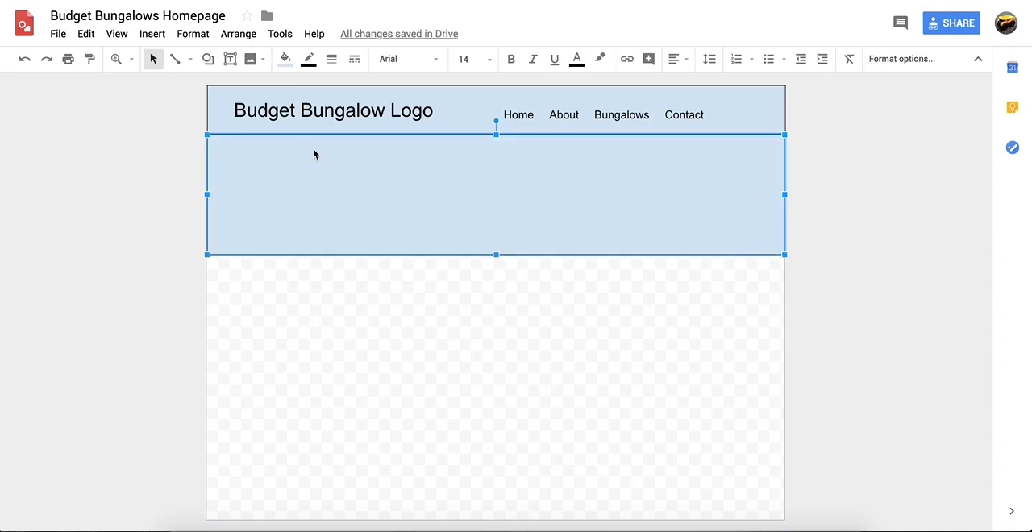
click(285, 59)
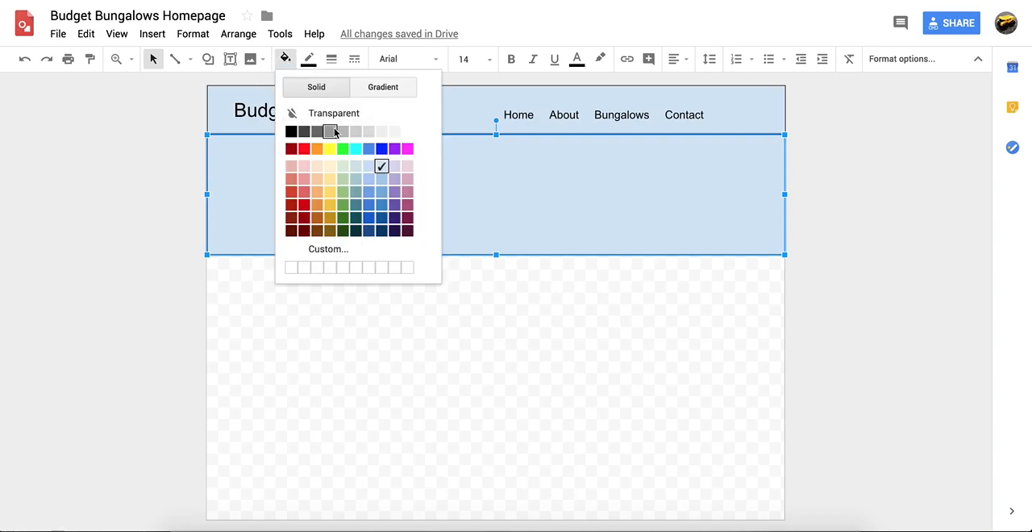
click(330, 166)
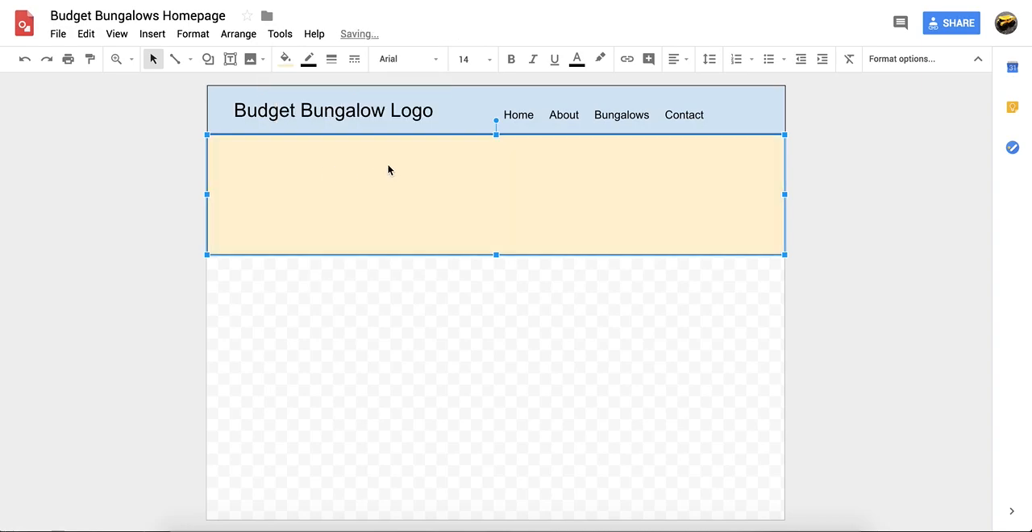
Add a text box in the middle of the yellow banner reading "Slideshow" at font size 30
click(230, 58)
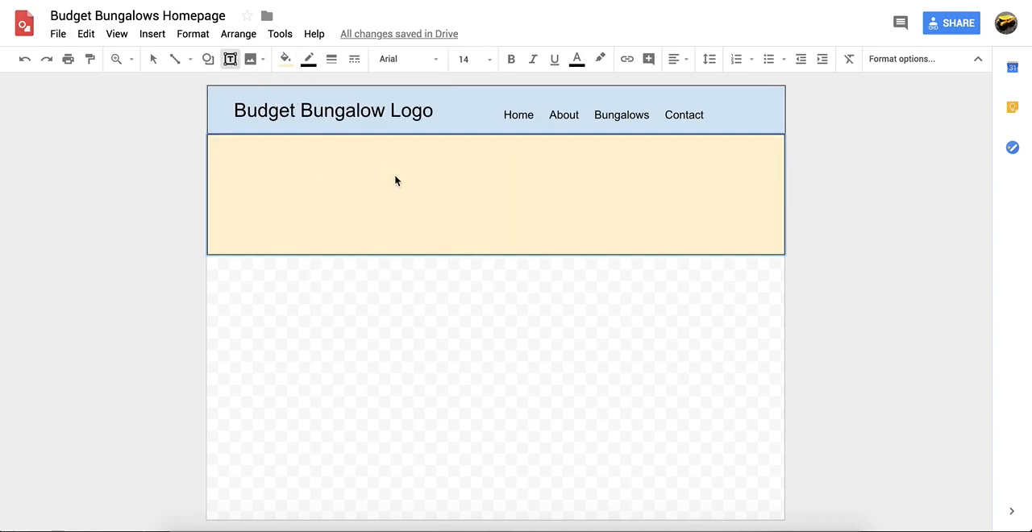
mouse_move(410, 173)
mouse_down()
mouse_move(636, 218)
mouse_move(622, 223)
mouse_up()
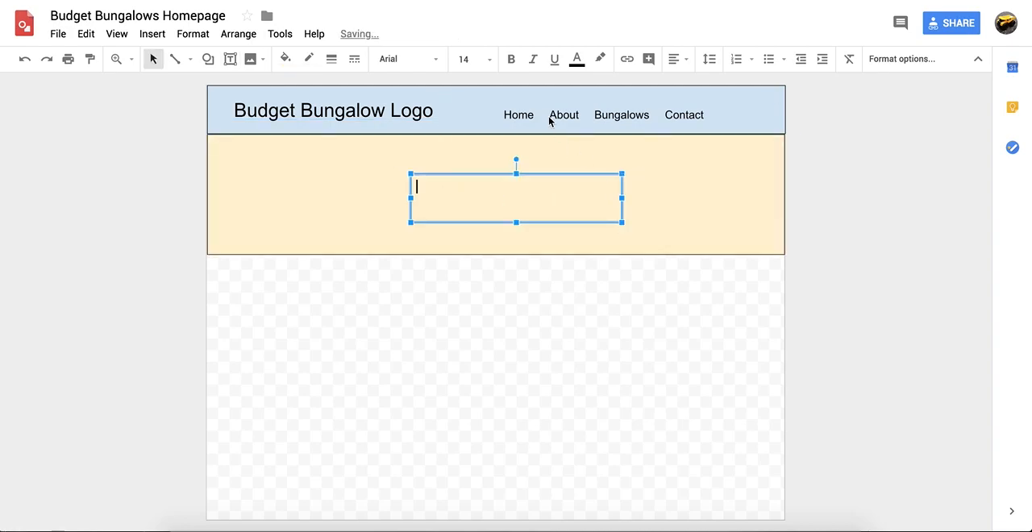
click(490, 60)
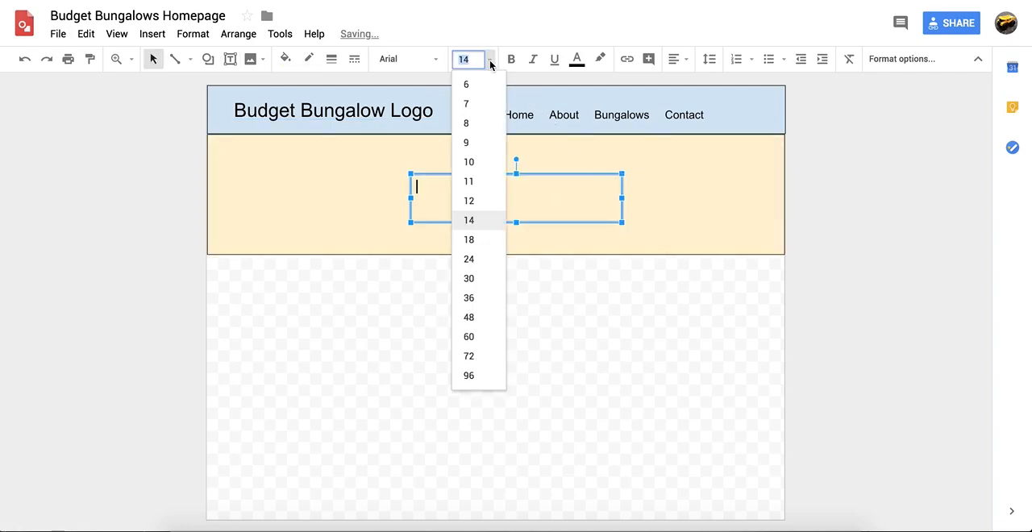
click(482, 278)
text(Slide)
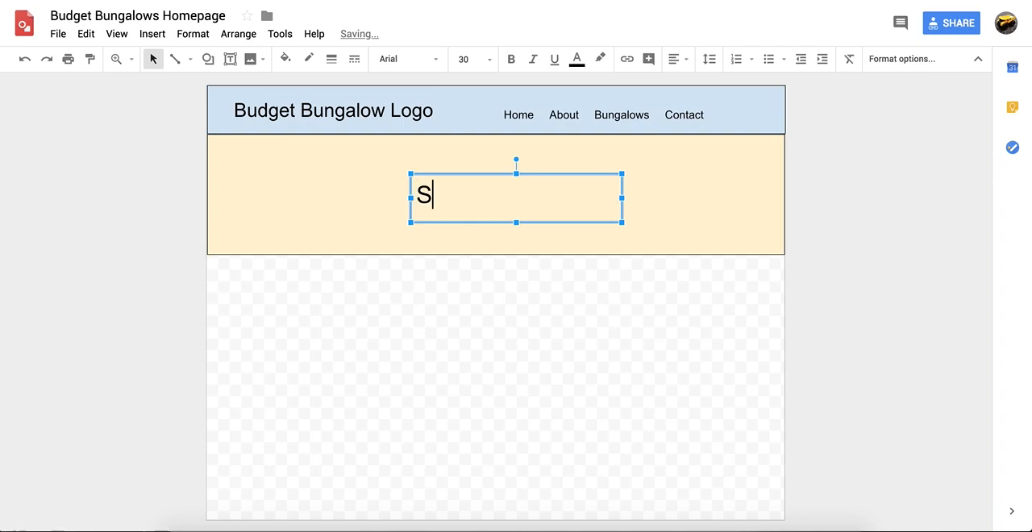
text(show)
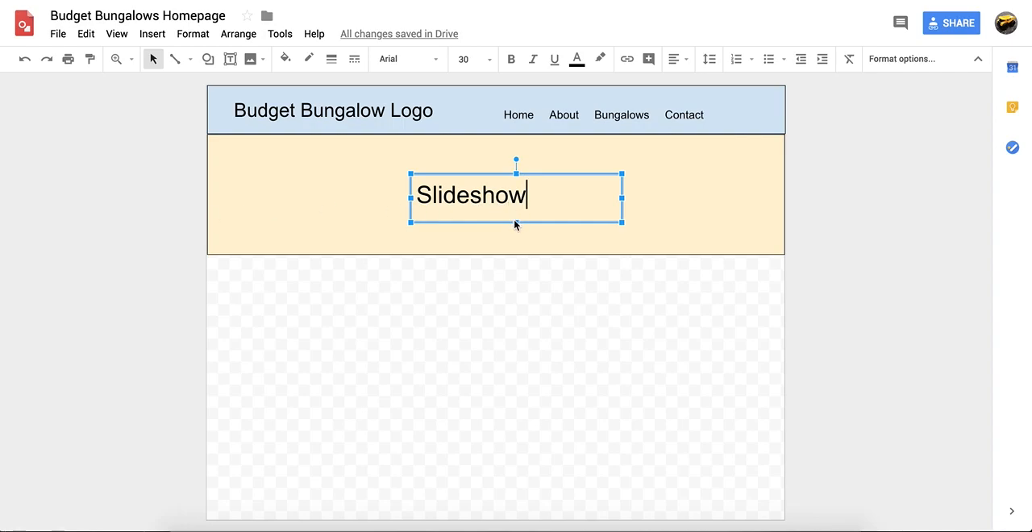
Extend the banner text to read "Slideshow: need pictures by 9/25"
text(:)
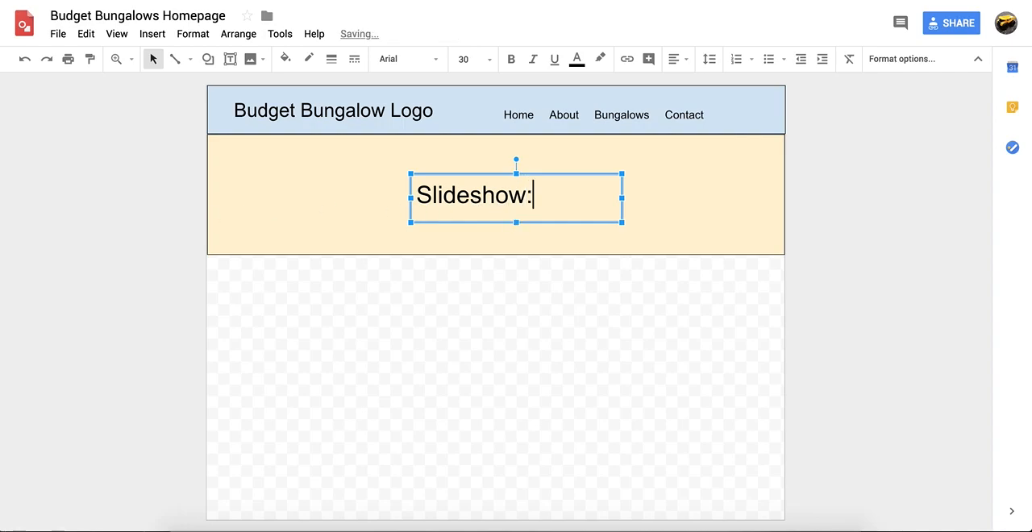
text( need pict)
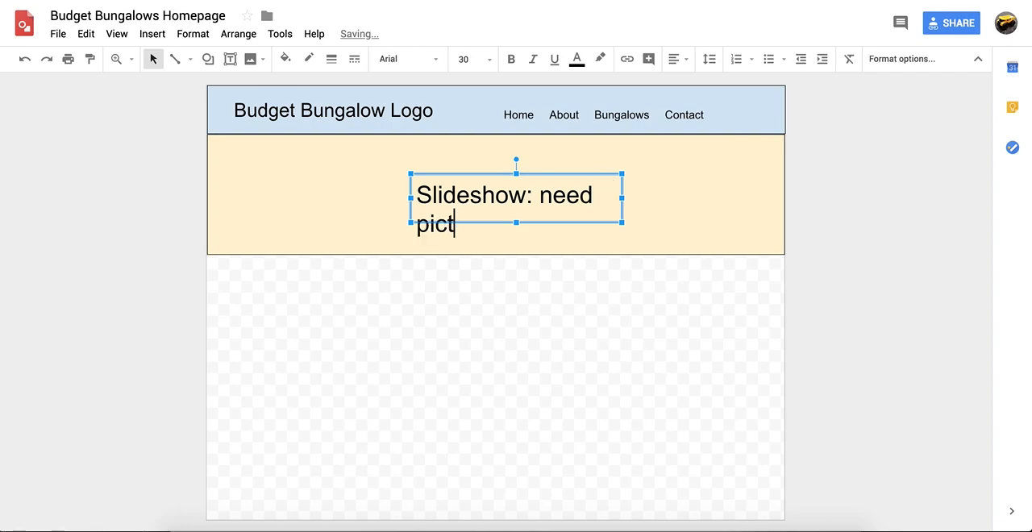
text(ures by 9/25)
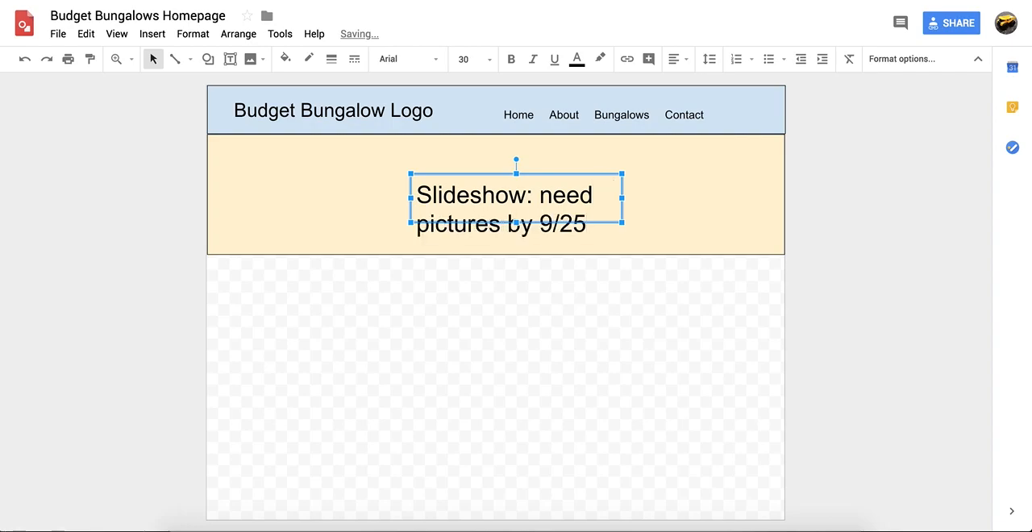
Remove the picture deadline from the banner text, leaving only "Slideshow"
mouse_move(587, 226)
mouse_down()
mouse_move(545, 201)
mouse_move(599, 225)
mouse_move(586, 228)
mouse_up()
click(549, 198)
double_click(549, 198)
key(BackSpace)
key(BackSpace)
key(BackSpace)
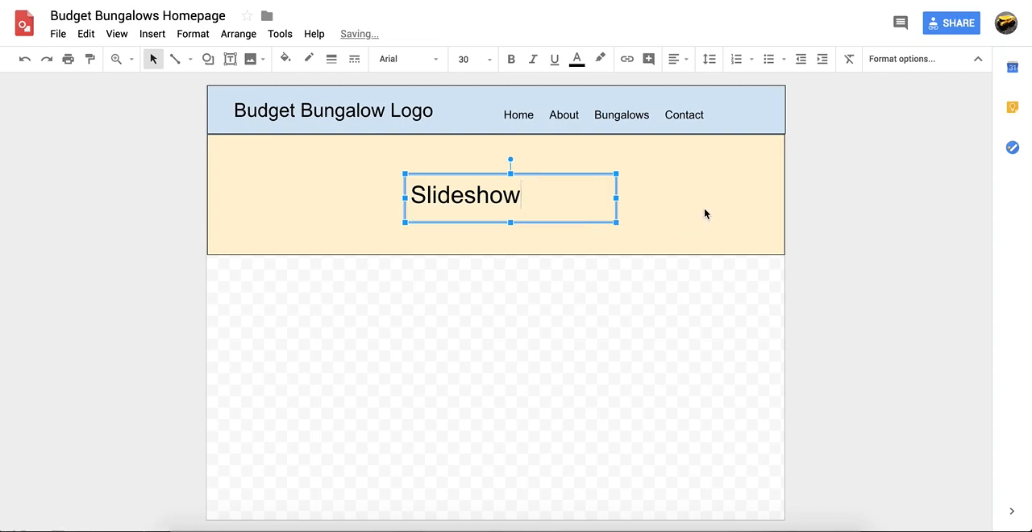
click(818, 212)
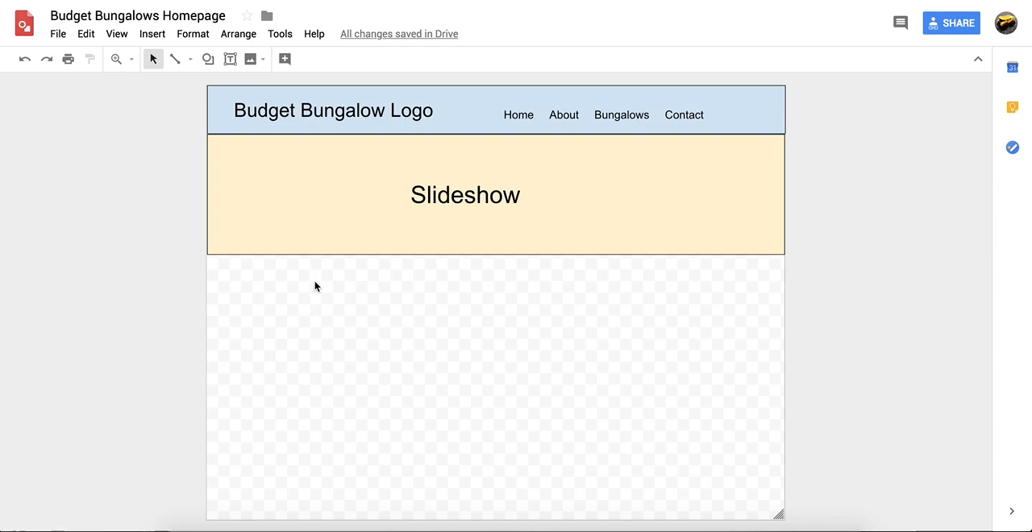
Draw a rectangle directly beneath the banner, starting at the canvas's left edge and spanning about a third of its width
click(208, 58)
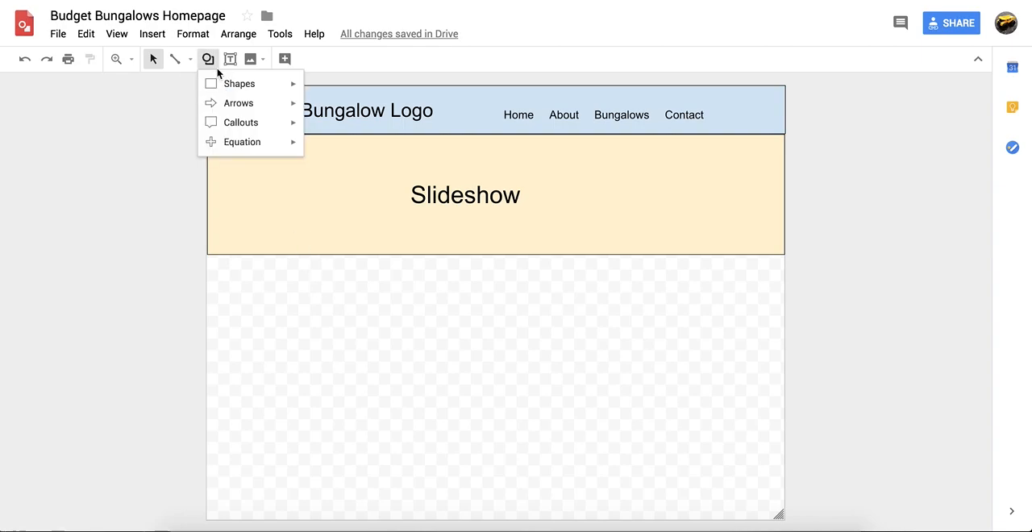
mouse_move(256, 84)
click(314, 92)
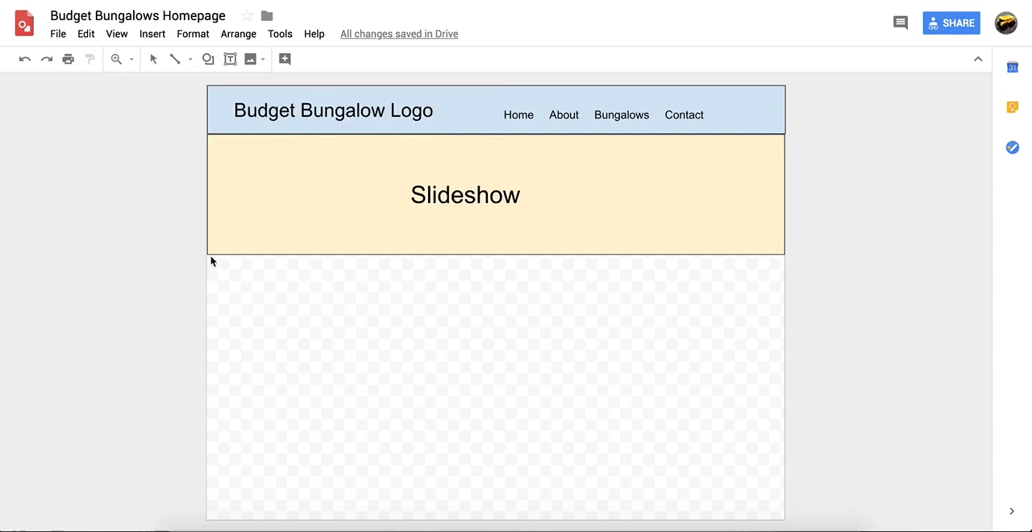
drag(207, 257, 409, 364)
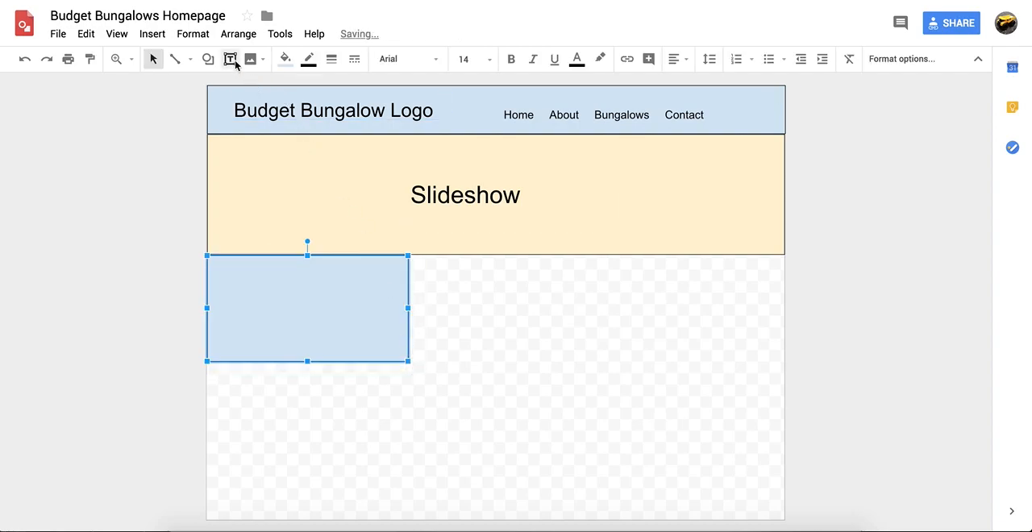
Add a text box inside the new rectangle reading "Bungalow #1 with pictures and link to page"
click(230, 59)
drag(244, 274, 373, 338)
text(Bung)
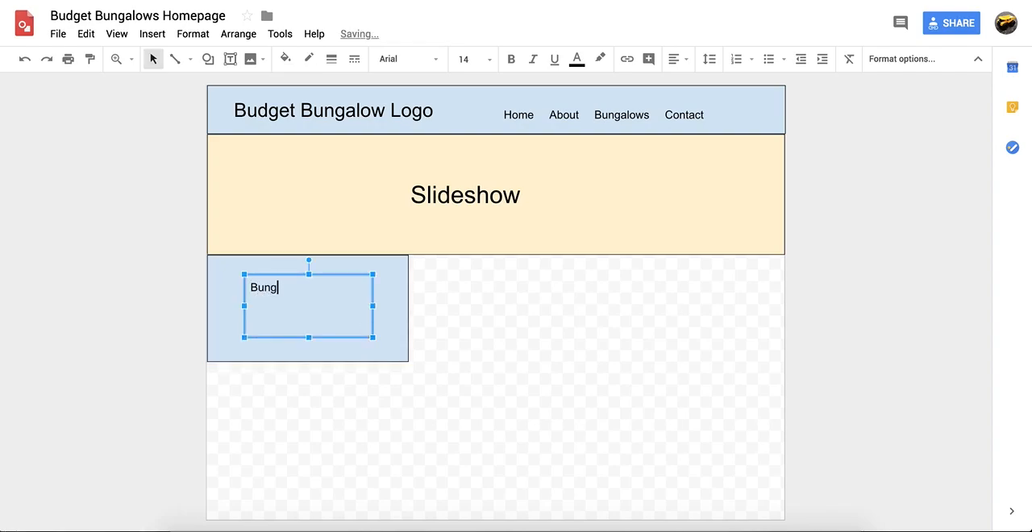
text(alow #1 with pictures and link to page)
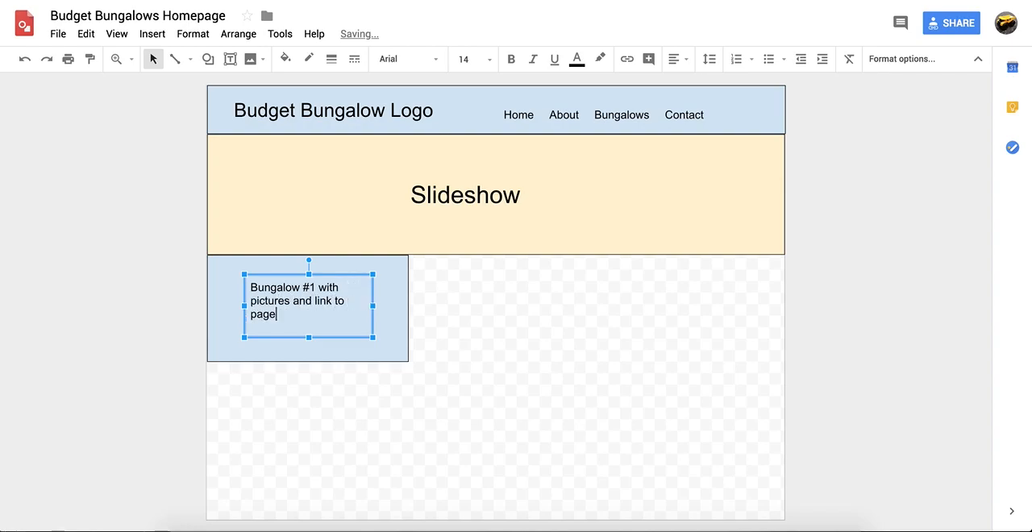
click(141, 345)
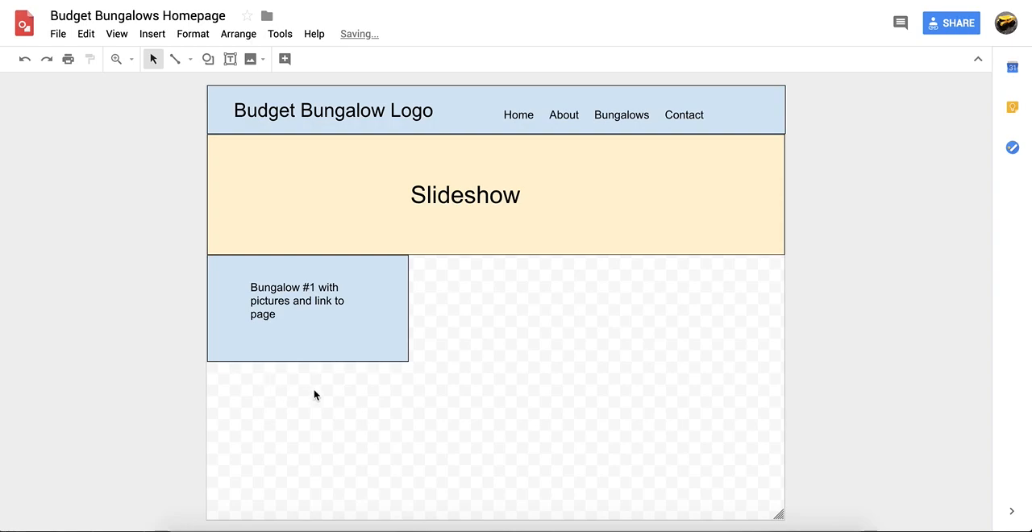
Duplicate the Bungalow #1 rectangle with its text and place the copy beside the original, level with it and with a small gap
drag(353, 388, 266, 290)
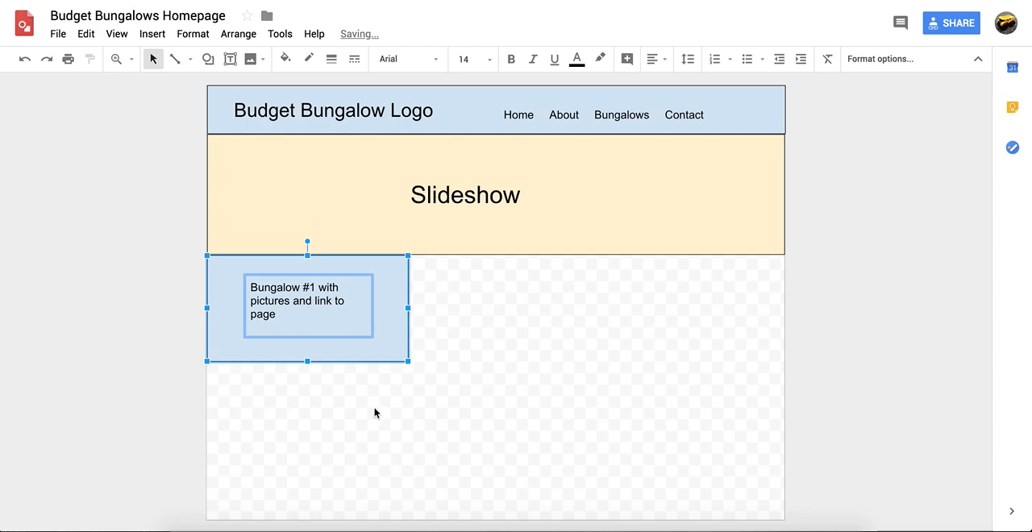
key(ctrl+d)
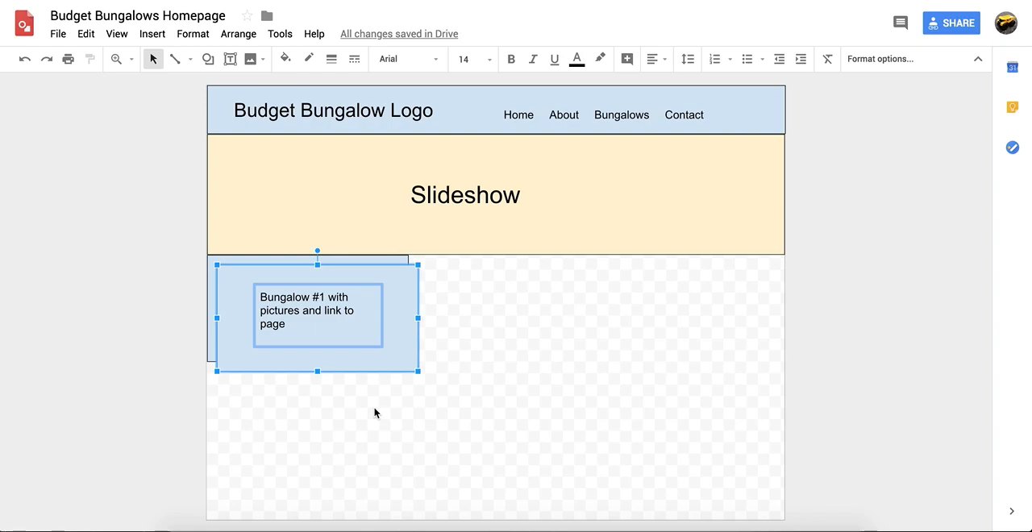
key(Up)
key(Right)
key(Right)
key(Right)
key(Right)
key(Right)
key(Right)
key(Right)
key(Right)
key(Right)
key(Right)
key(Right)
key(Right)
key(Right)
key(Right)
key(Right)
key(Right)
key(Right)
key(Right)
key(Right)
key(Right)
key(Right)
key(Right)
key(Right)
key(Right)
key(Right)
key(Right)
key(Right)
key(Right)
key(Right)
key(Right)
key(Right)
key(Right)
key(Right)
key(Right)
key(Right)
key(Right)
key(Right)
key(Right)
key(Right)
key(Right)
key(Right)
key(Right)
key(Left)
key(Left)
Duplicate the second bungalow box with its text and place this third copy to its right with the same small gap
key(Right)
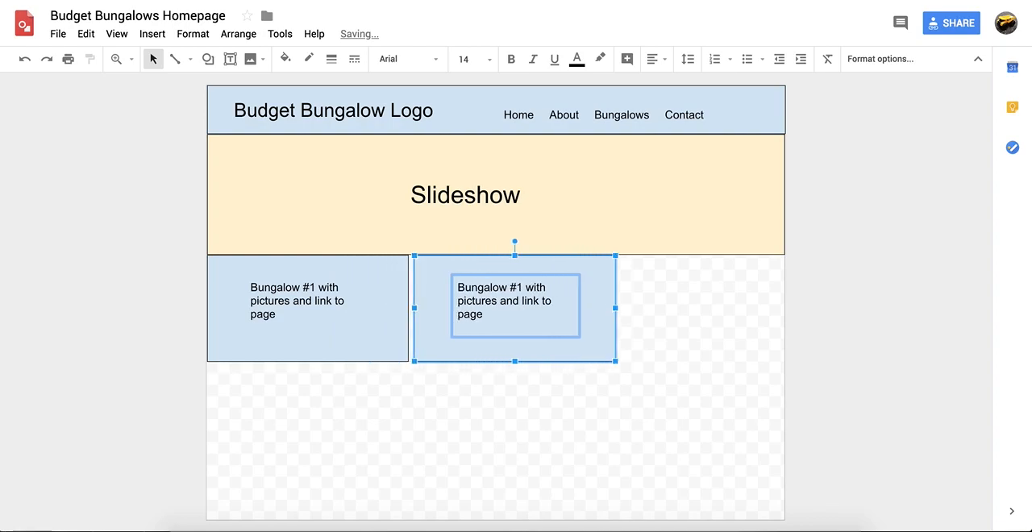
key(Right)
key(Right)
key(Right)
key(Right)
key(Right)
key(Right)
key(Right)
key(Right)
key(Right)
key(Right)
key(Right)
key(Right)
key(Right)
key(Right)
key(Right)
key(Right)
key(Right)
key(Right)
key(Right)
key(Right)
key(Right)
key(Right)
key(Right)
key(Right)
key(Right)
key(Right)
key(Right)
key(Right)
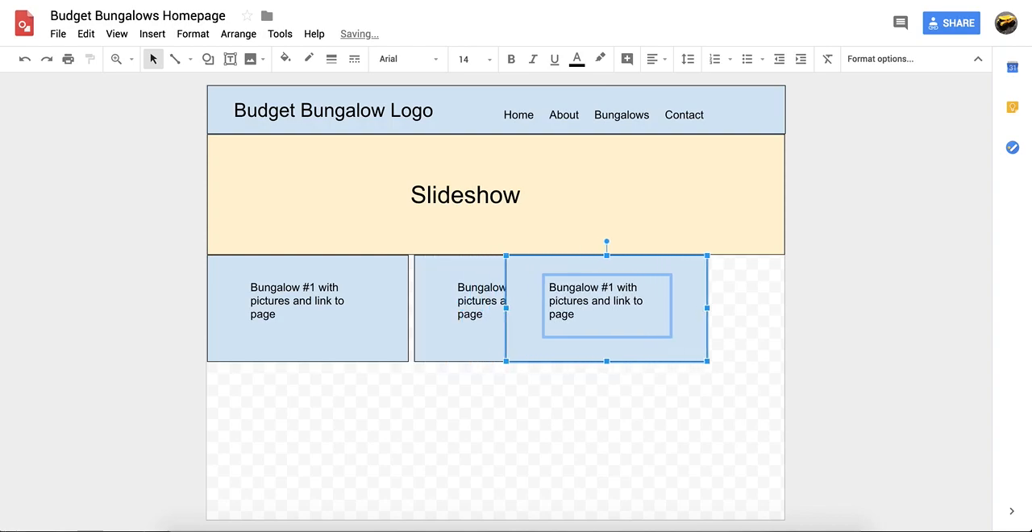
key(Right)
key(Right)
key(Right)
key(Right)
key(Right)
key(Right)
key(Right)
key(Right)
key(Right)
key(Right)
key(Right)
key(Right)
key(Right)
key(Right)
key(Right)
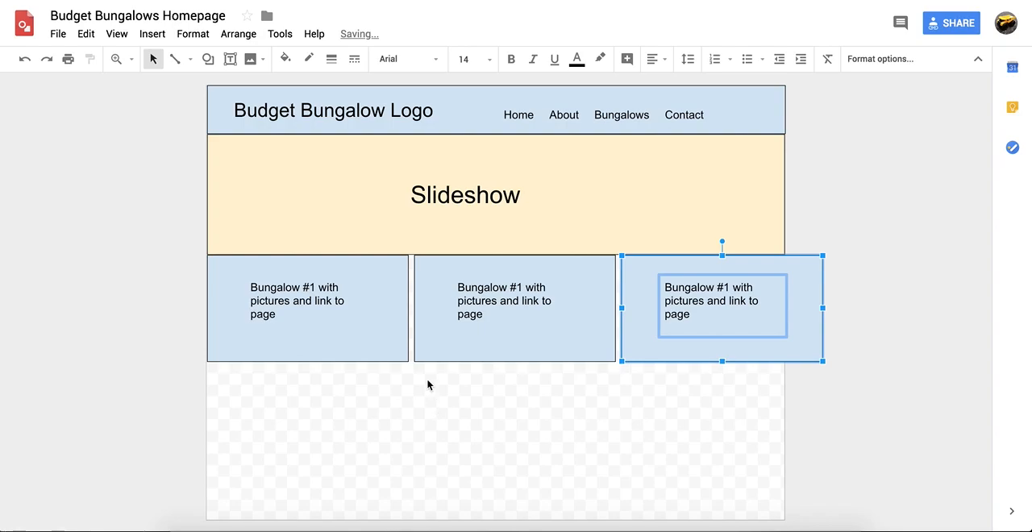
Renumber the text in the middle box to "Bungalow #2" and in the rightmost box to "Bungalow #3"
click(518, 288)
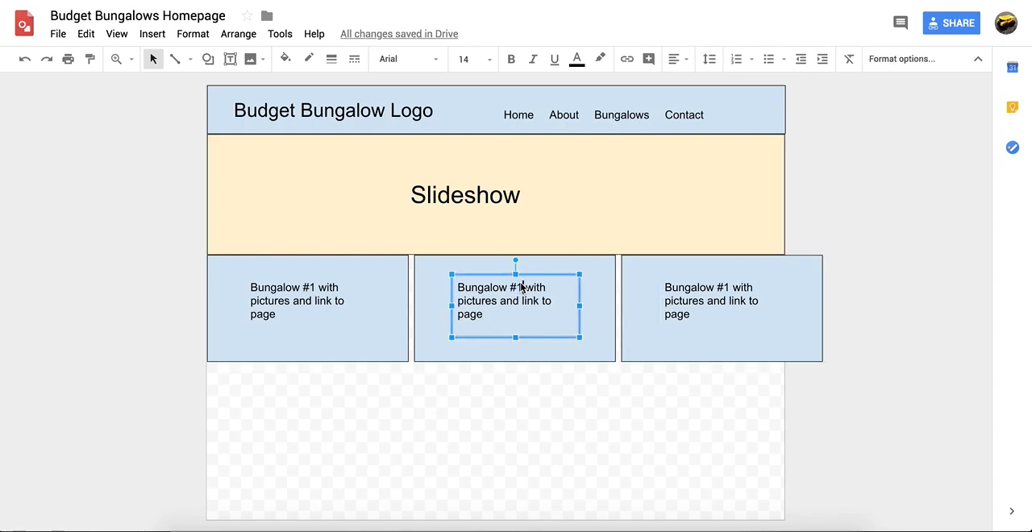
key(BackSpace)
text(2)
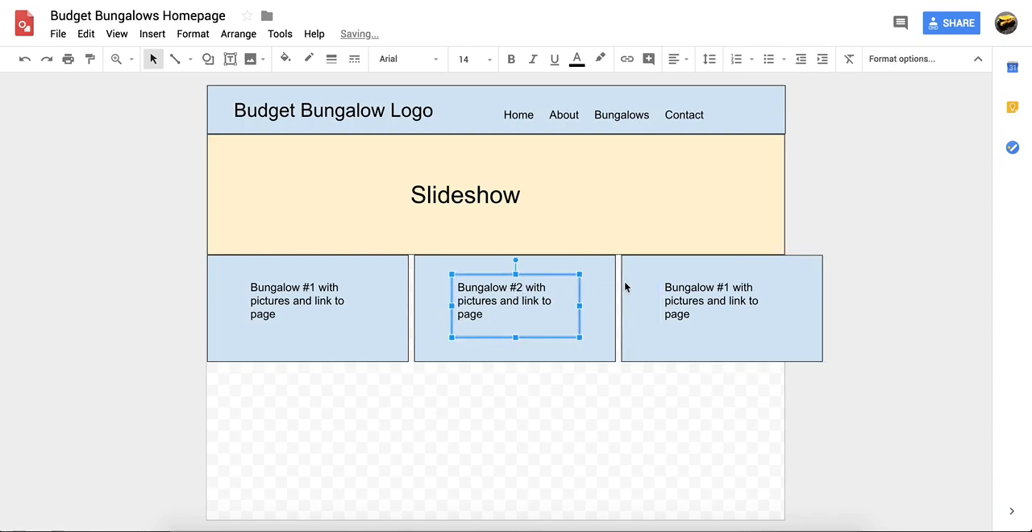
click(729, 288)
key(BackSpace)
text(3)
click(698, 457)
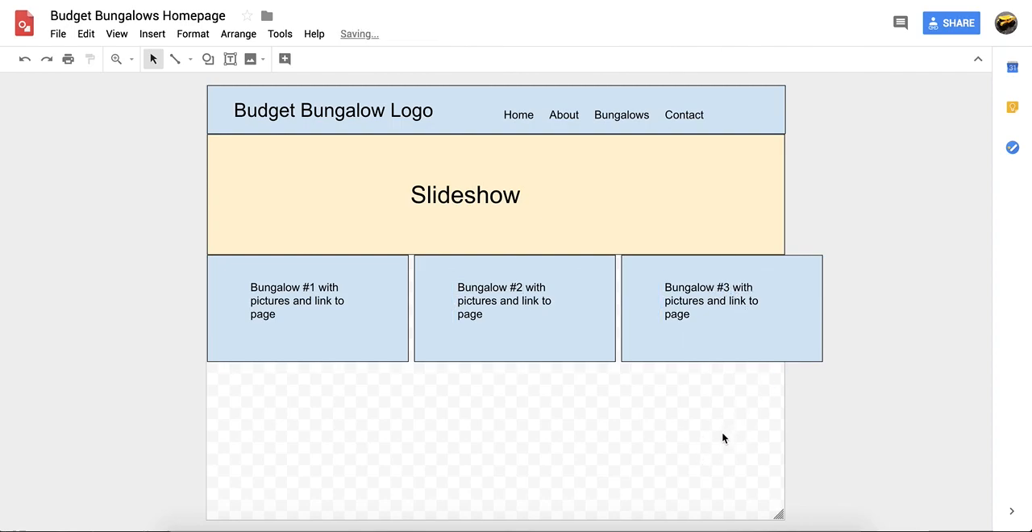
Select all three bungalow boxes with their texts and shrink their combined width to end at the canvas's right edge
drag(698, 396, 290, 288)
drag(822, 313, 787, 312)
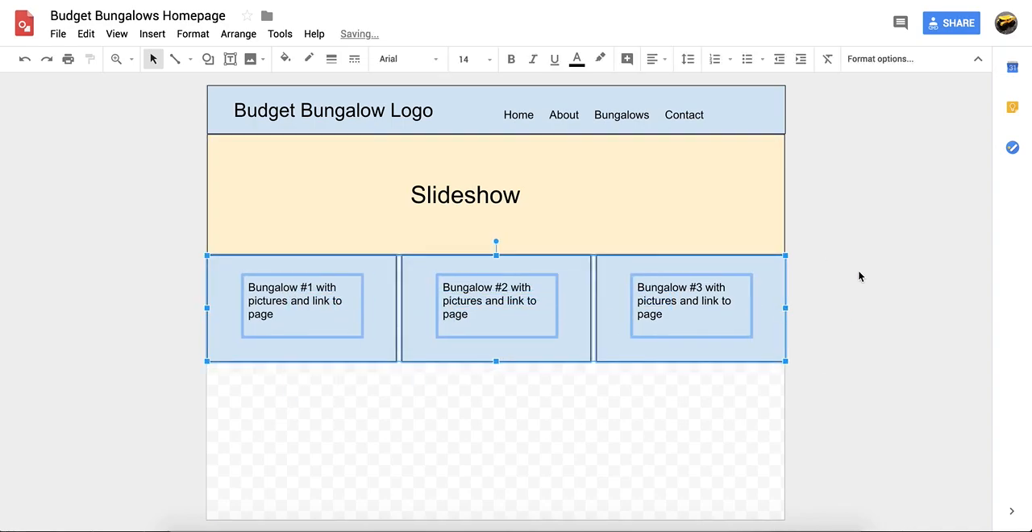
click(859, 276)
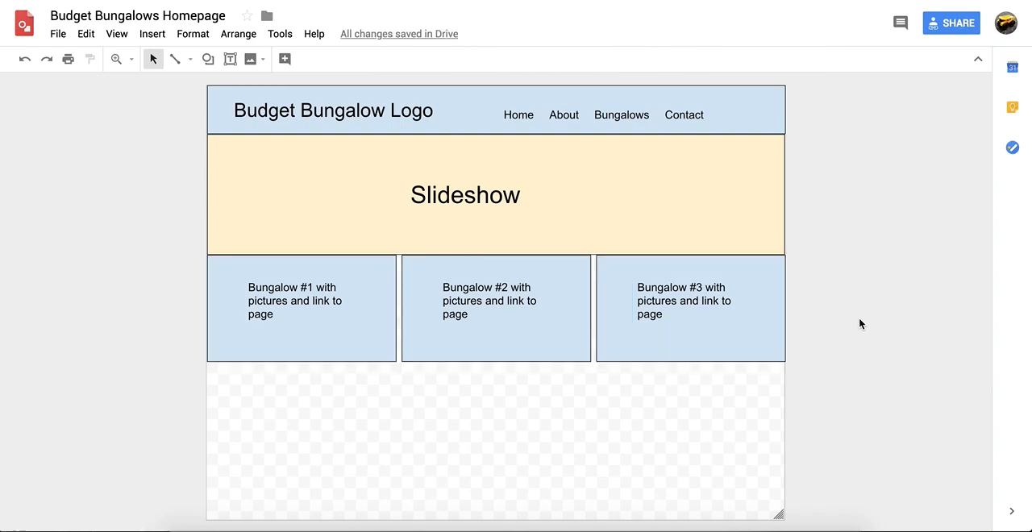
Draw a rectangle beneath the bungalow row, starting at the left edge and spanning about 40% of the canvas width
click(207, 60)
mouse_move(260, 85)
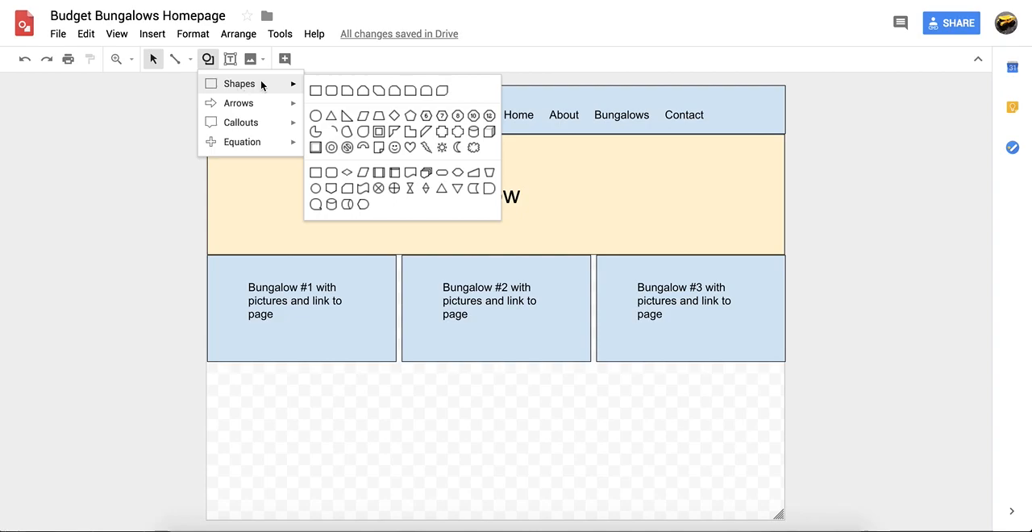
click(314, 92)
mouse_move(207, 364)
mouse_down()
mouse_move(431, 438)
mouse_move(440, 466)
mouse_up()
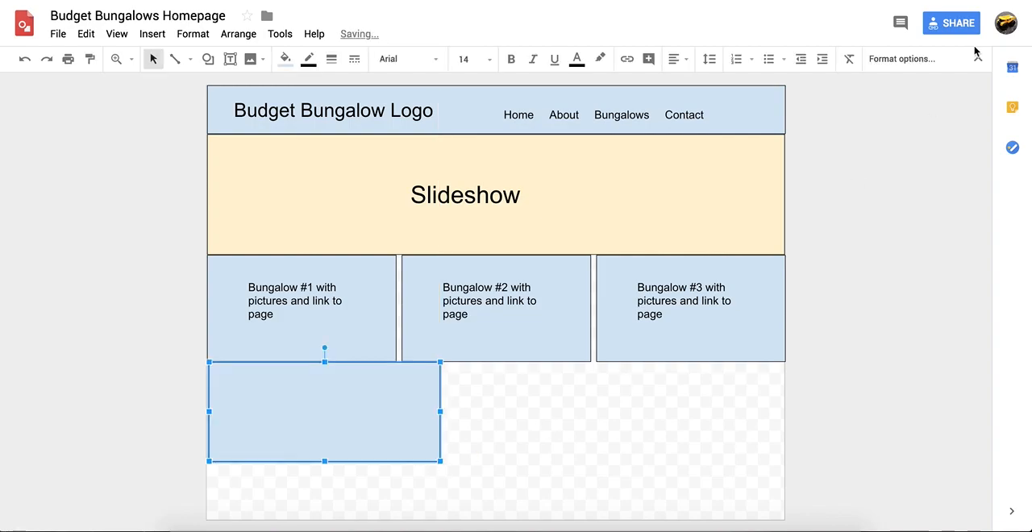
Switch to a new browser tab and search Google for "pictures of belize"
key(super+t)
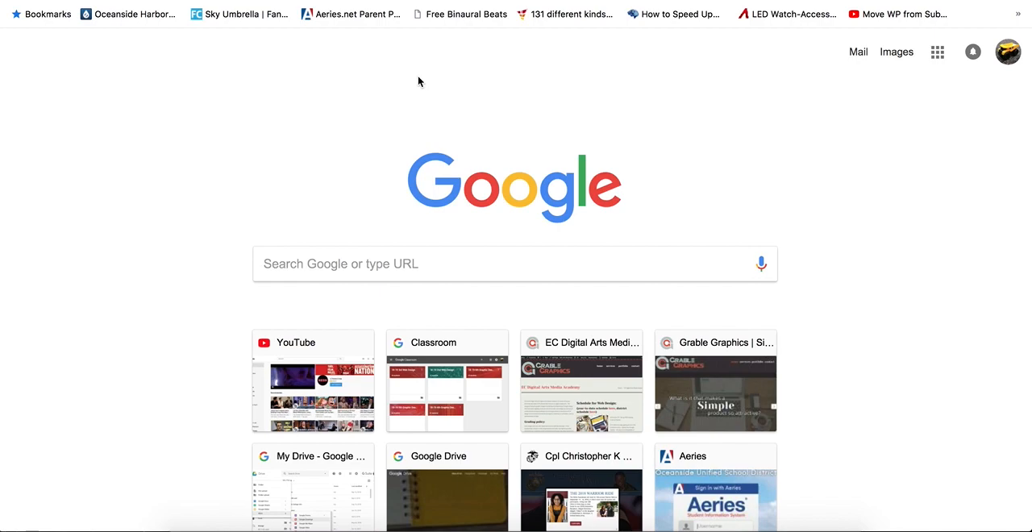
text(picture)
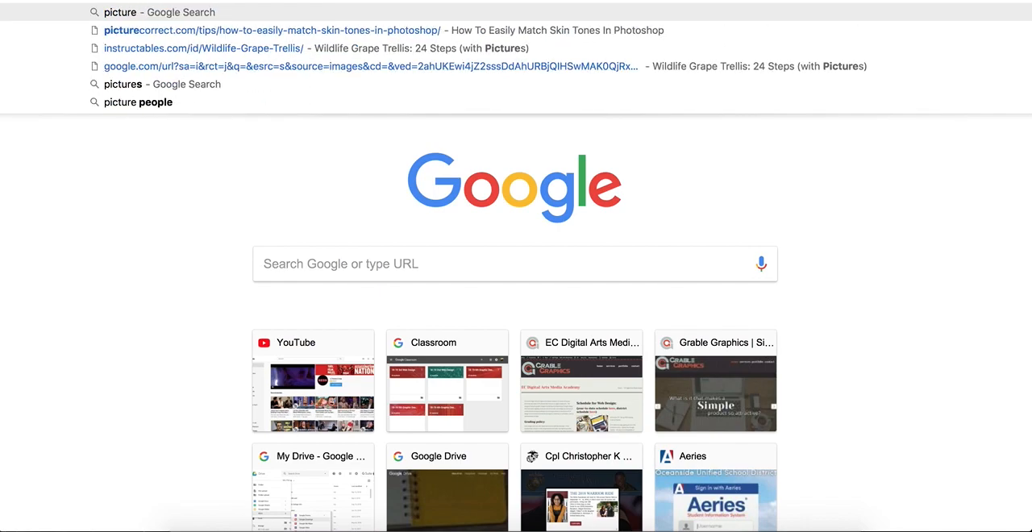
text(s of belize)
key(BackSpace)
text(ze)
key(Return)
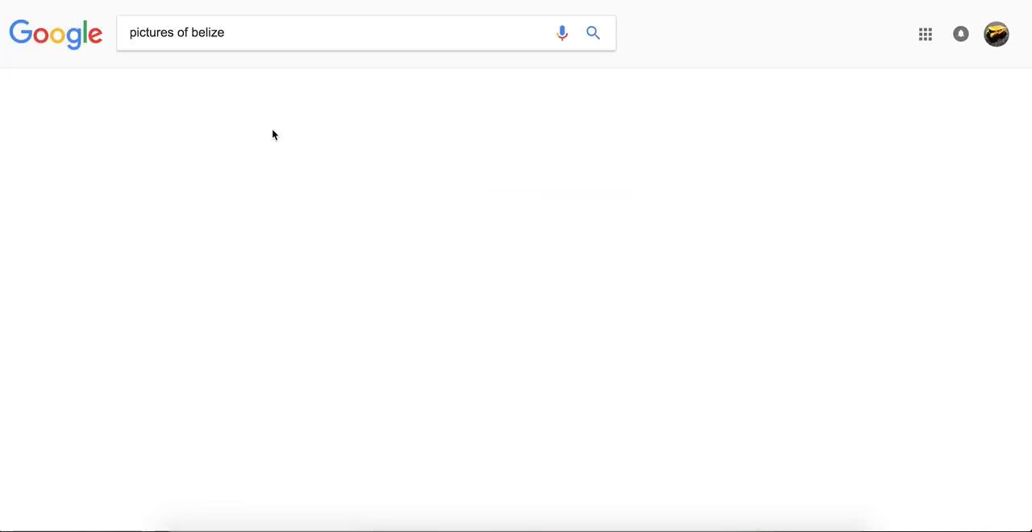
Copy the Cerros Sands waterfront photo from the Belize image results and paste it into the homepage drawing in Google Drawings
click(183, 79)
scroll(670, 303, down, 2)
scroll(671, 303, up, 2)
click(918, 232)
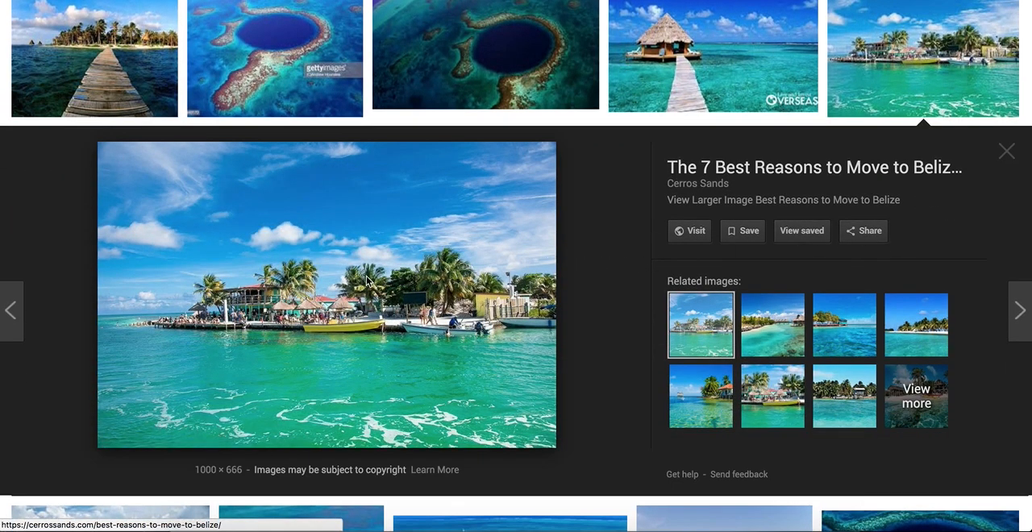
right_click(327, 251)
click(366, 372)
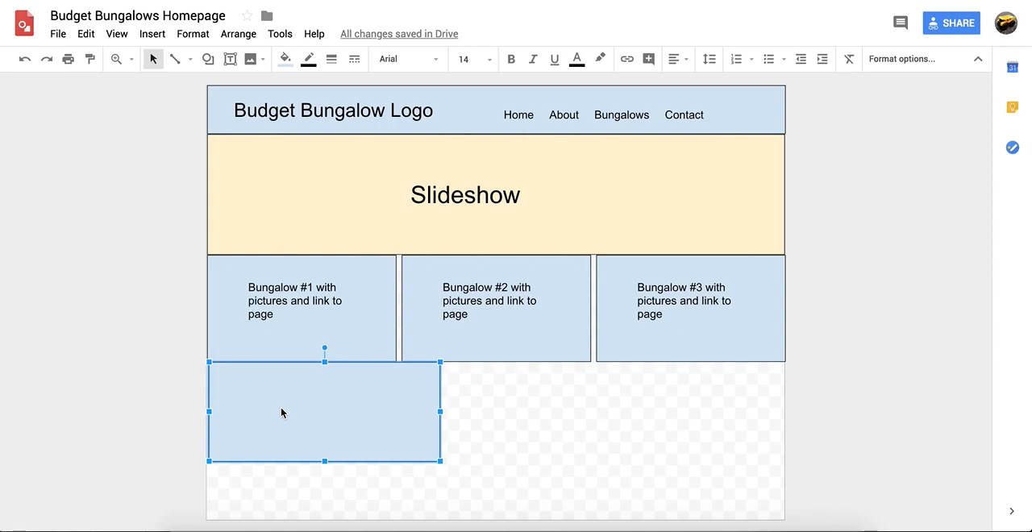
click(251, 61)
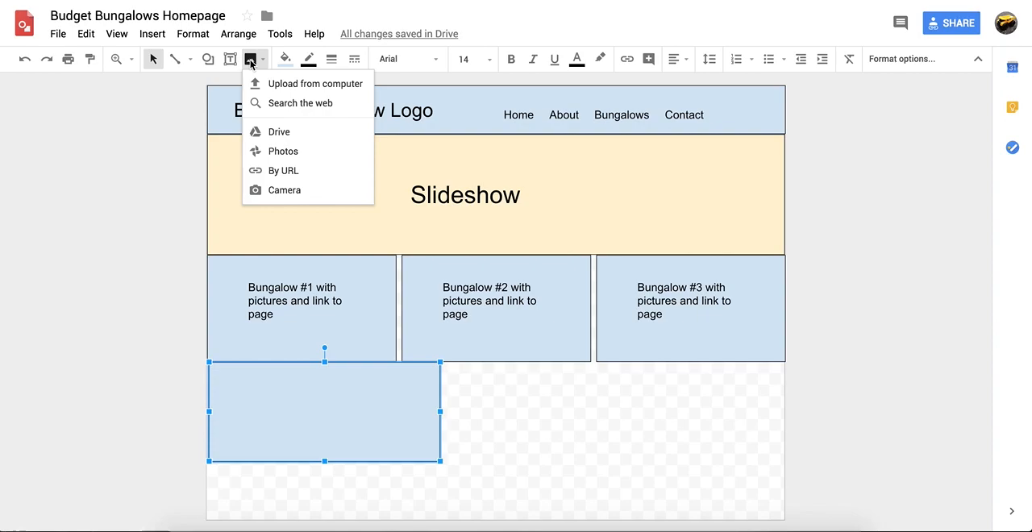
click(334, 417)
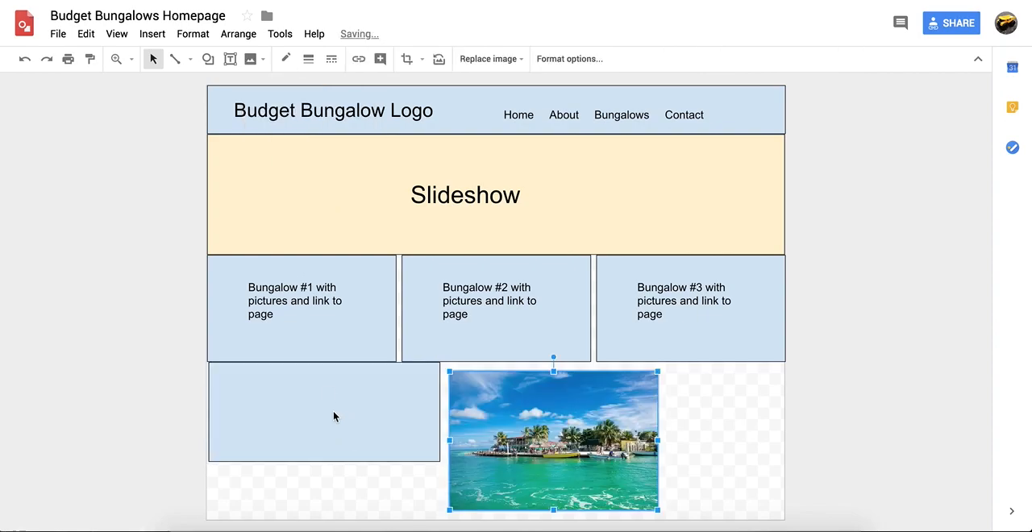